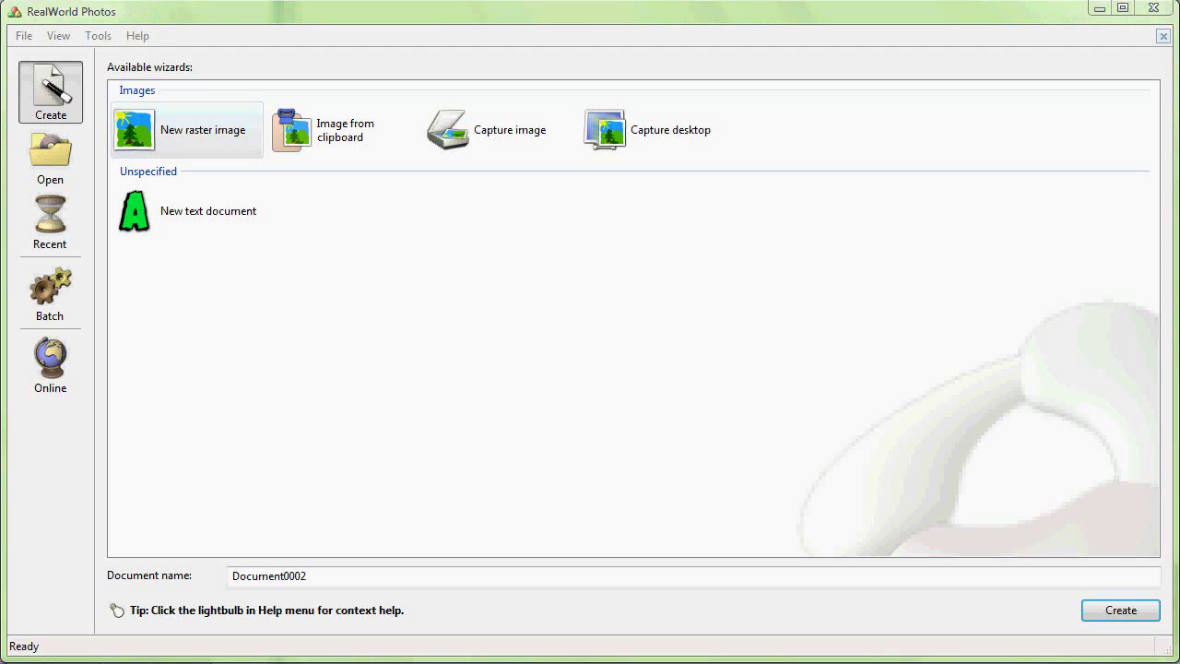
Open the photo nece.jpg and duplicate its Background layer twice.
drag(9, 343, 309, 350)
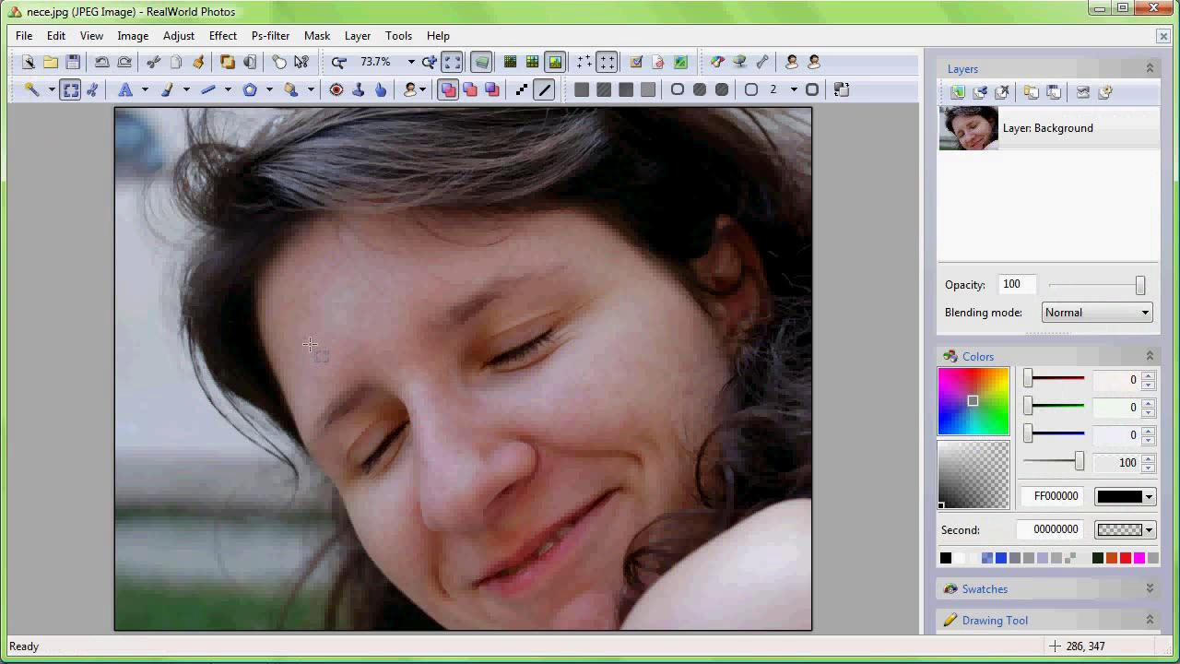
click(981, 92)
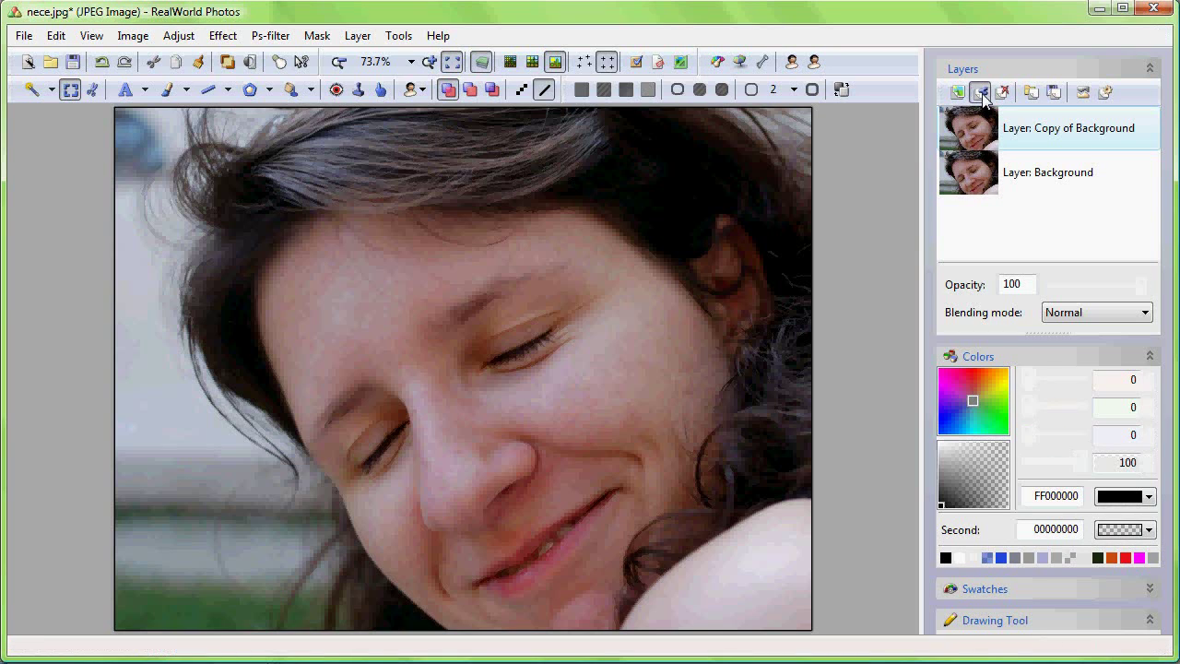
click(981, 92)
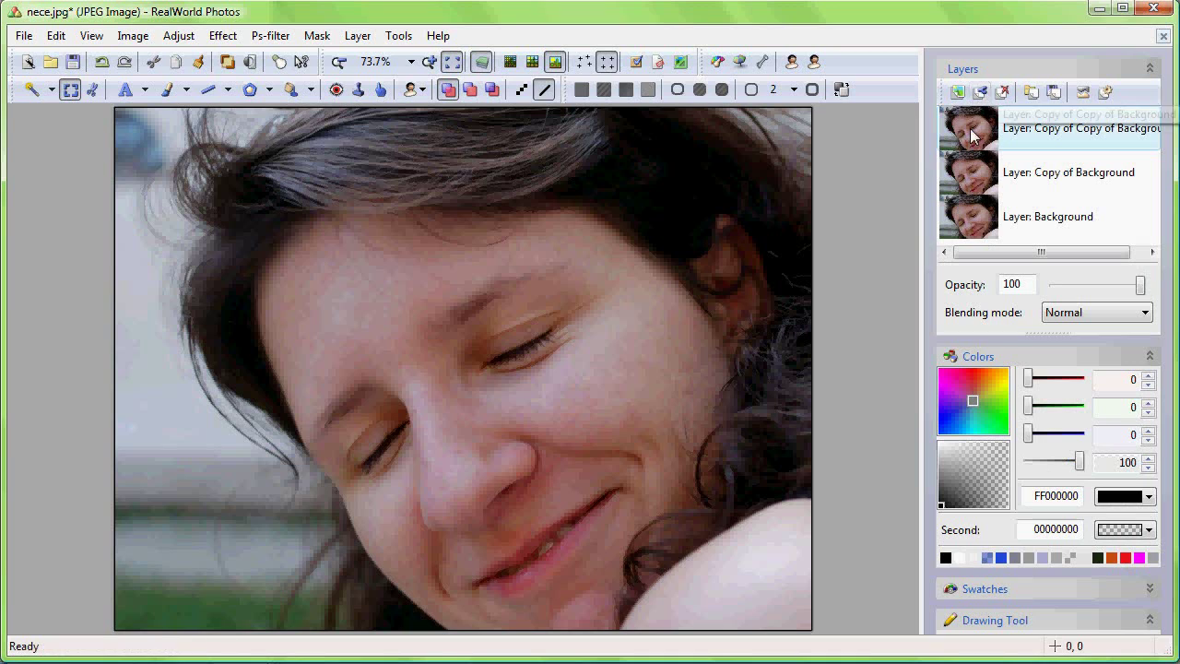
Rename the topmost layer copy to Backup.
double_click(1048, 137)
text(Ba)
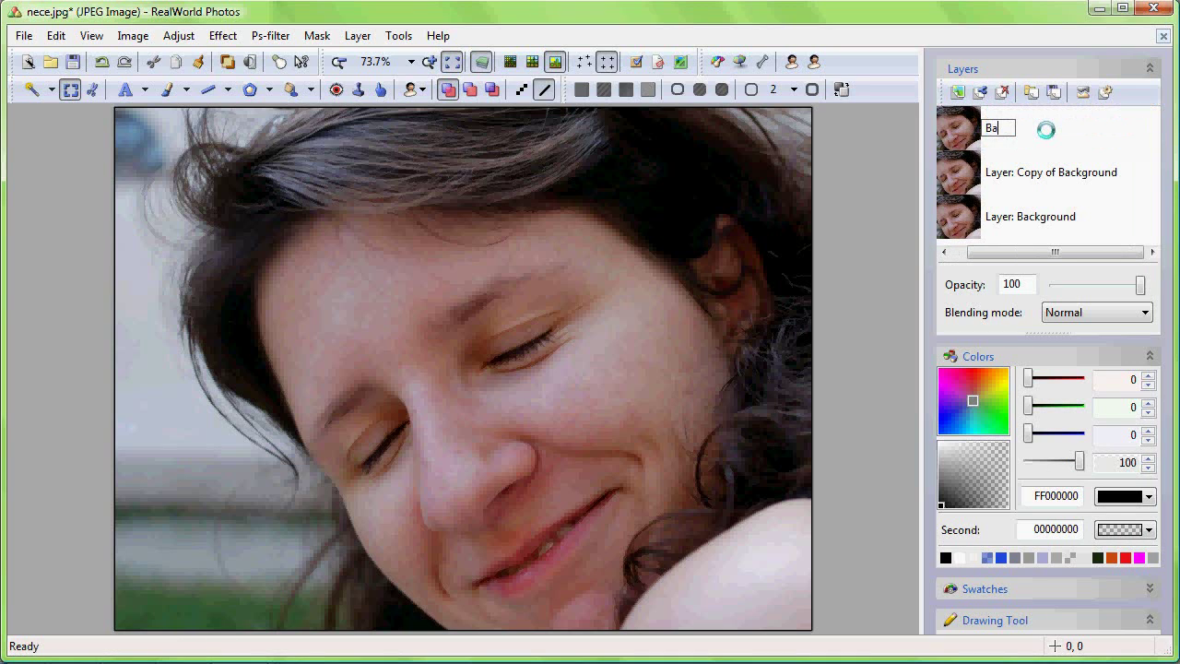
text(ckup)
key(Return)
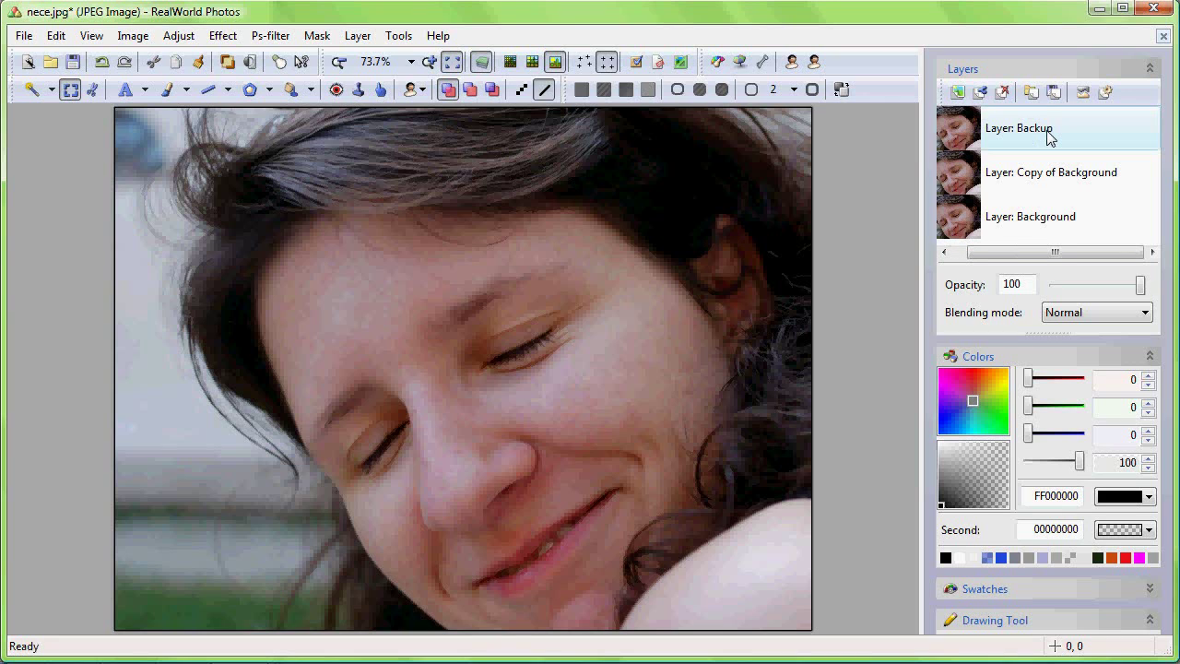
Rename the middle layer, the first copy of Background, to Foreground.
click(1021, 181)
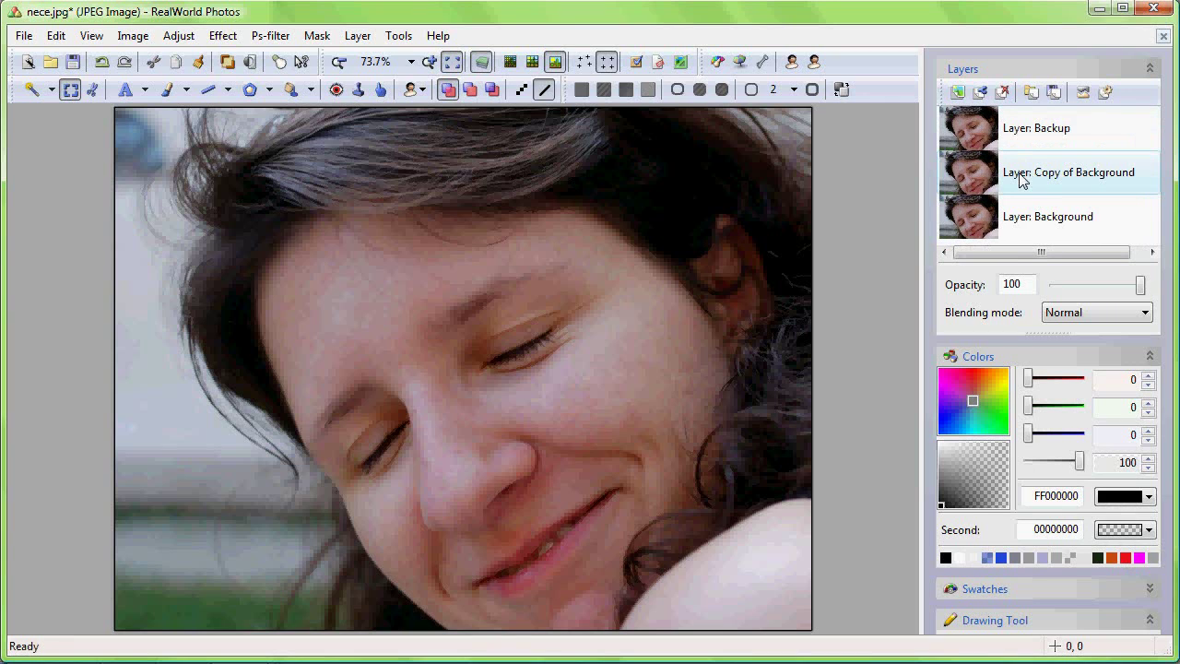
click(1021, 180)
text(Foregrou)
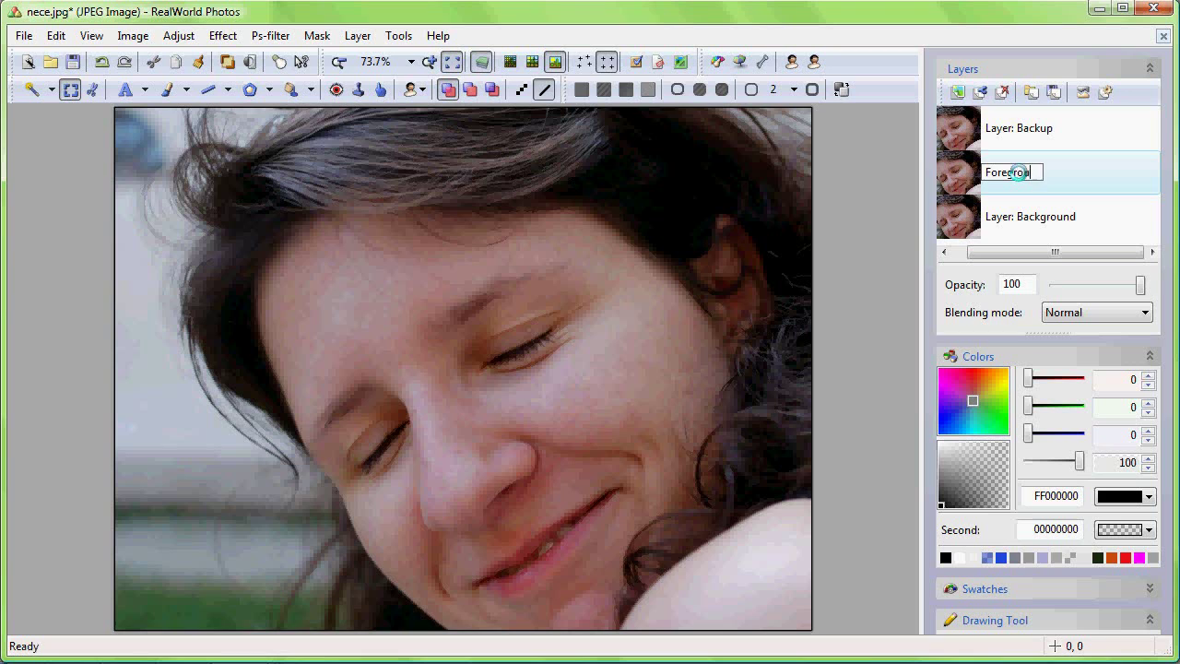
text(nd)
key(Return)
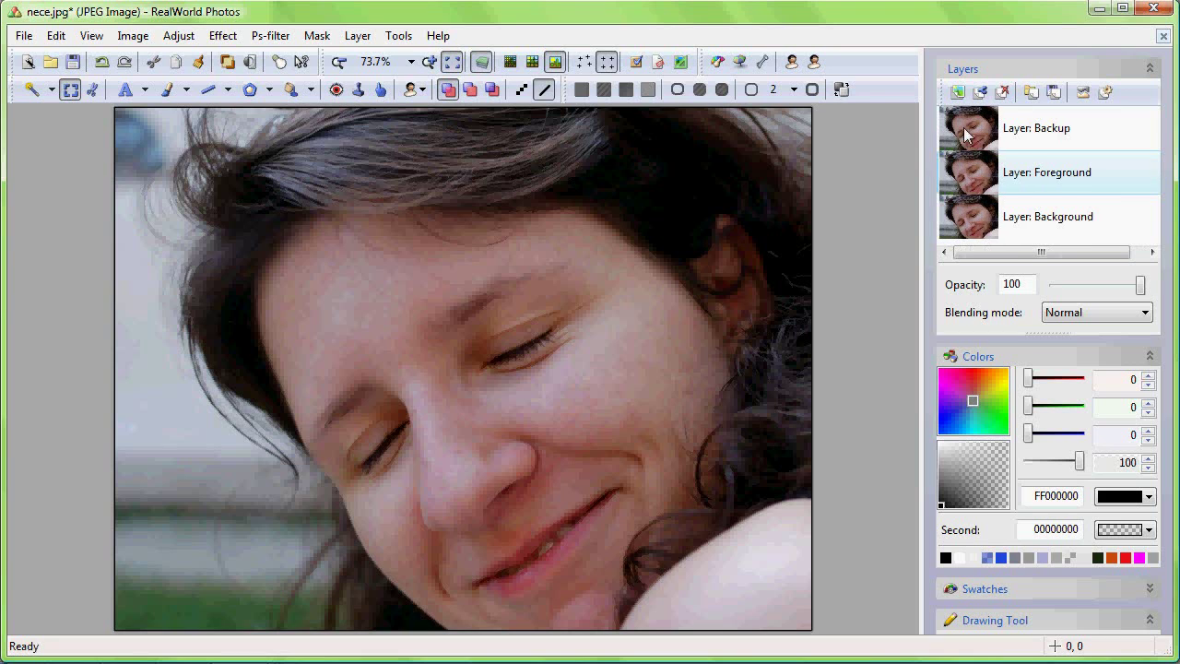
Hide the Backup layer so it keeps an untouched copy of the photo.
click(967, 134)
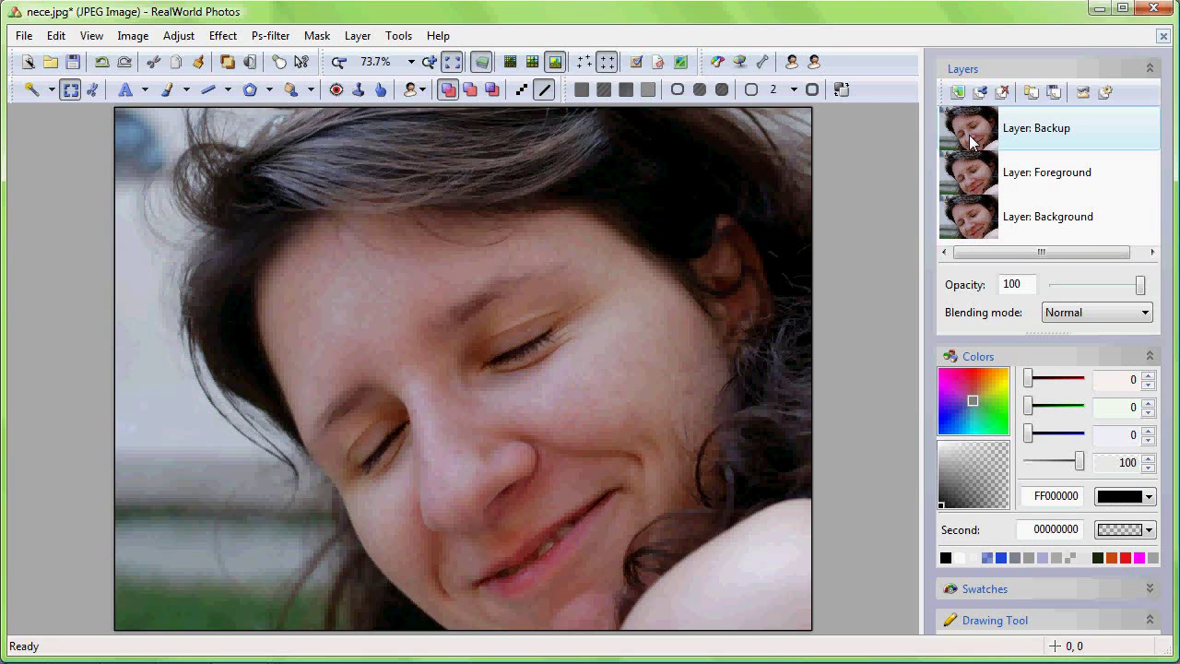
right_click(969, 139)
click(959, 164)
Apply a Gaussian blur with radius 16 to the Background layer.
click(983, 217)
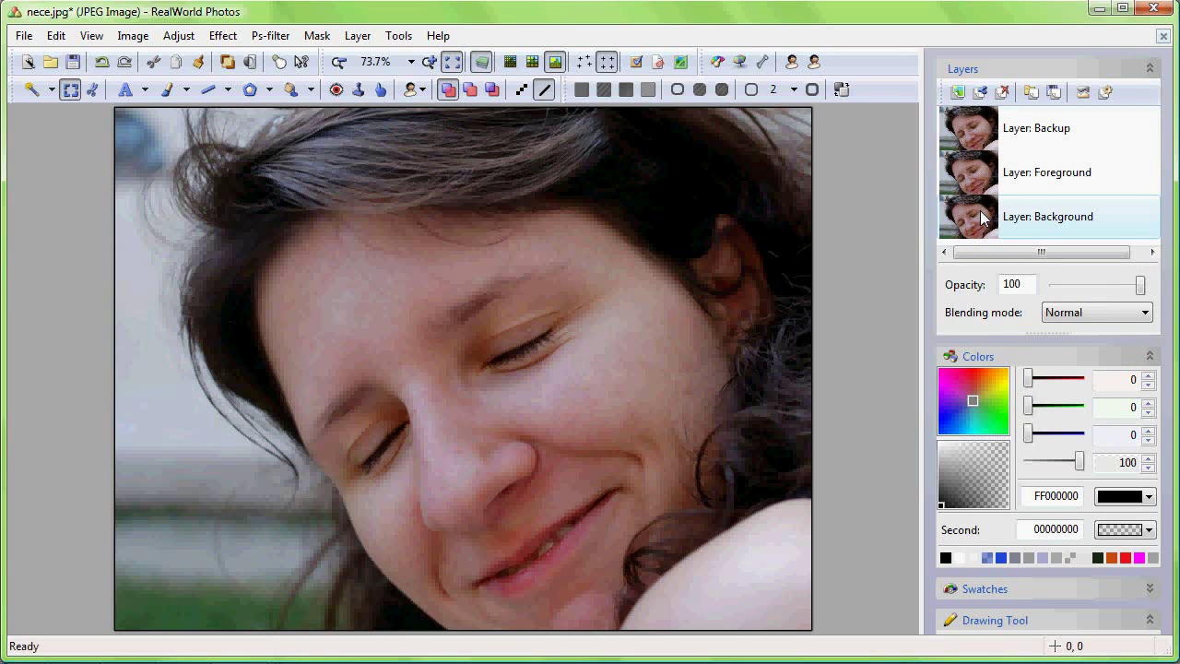
click(223, 37)
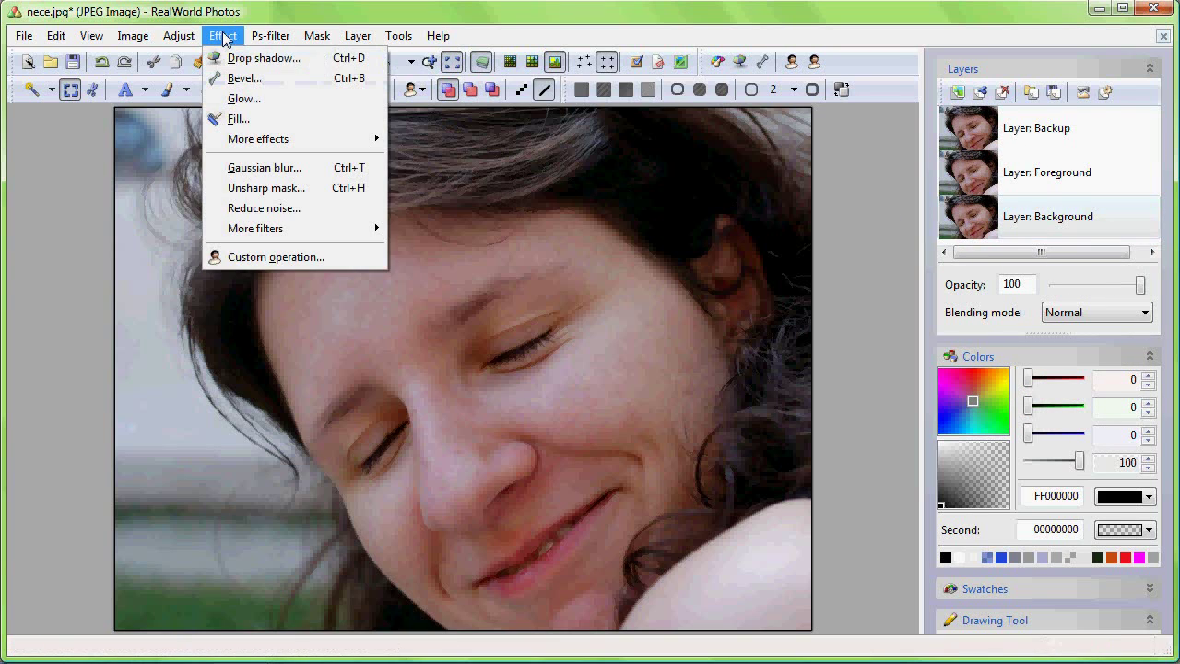
click(253, 171)
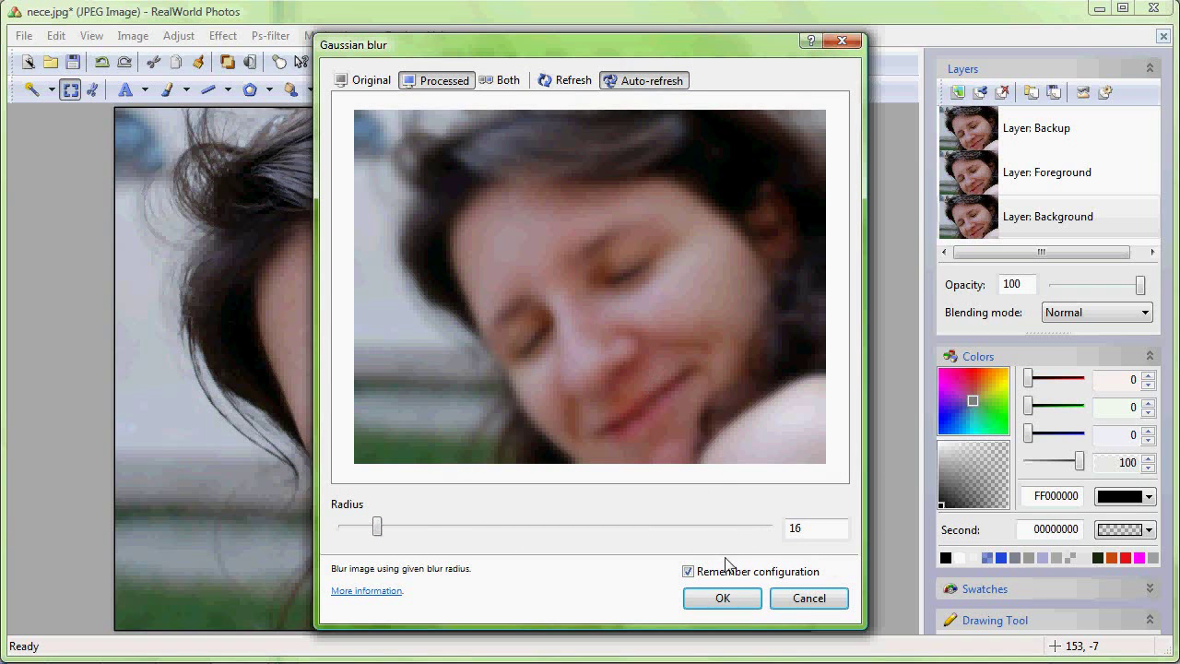
click(722, 598)
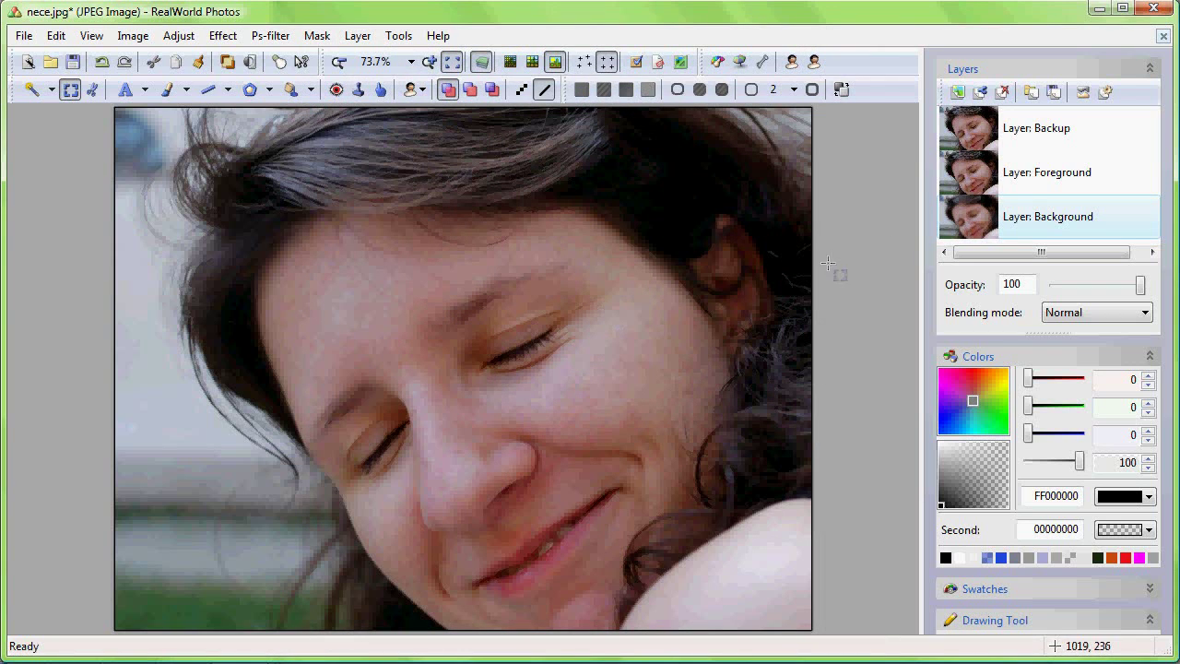
Paint over the large cheek on the Foreground layer with the Decrease opacity tool, from beneath the eye to the hairline.
click(976, 174)
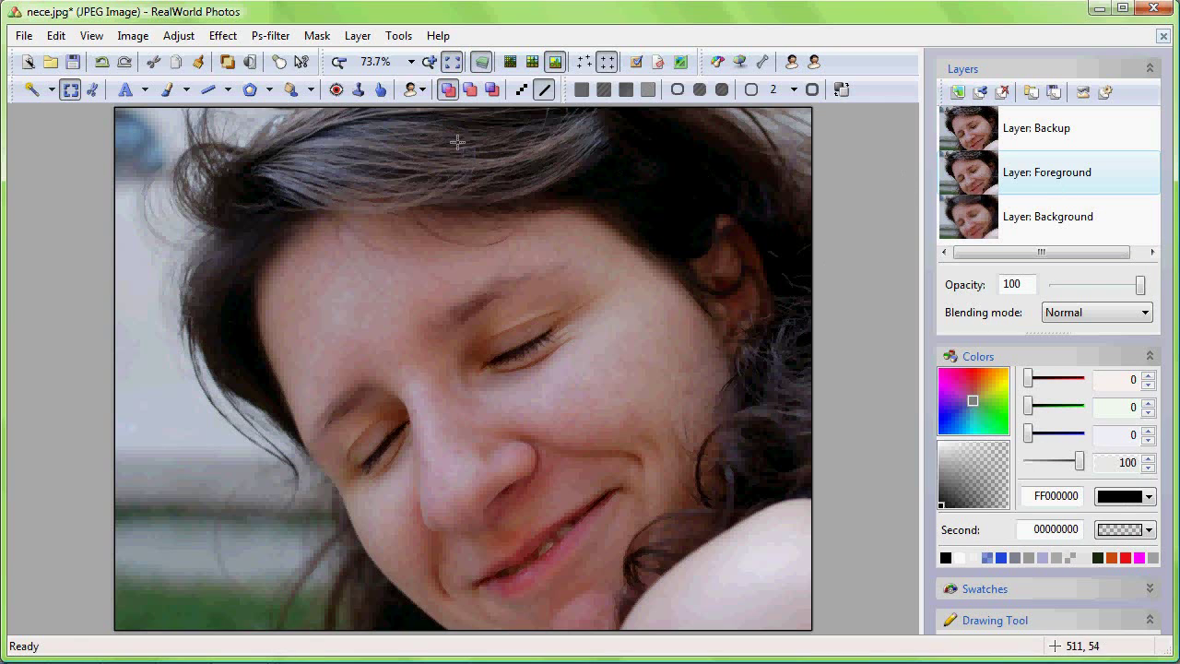
click(412, 92)
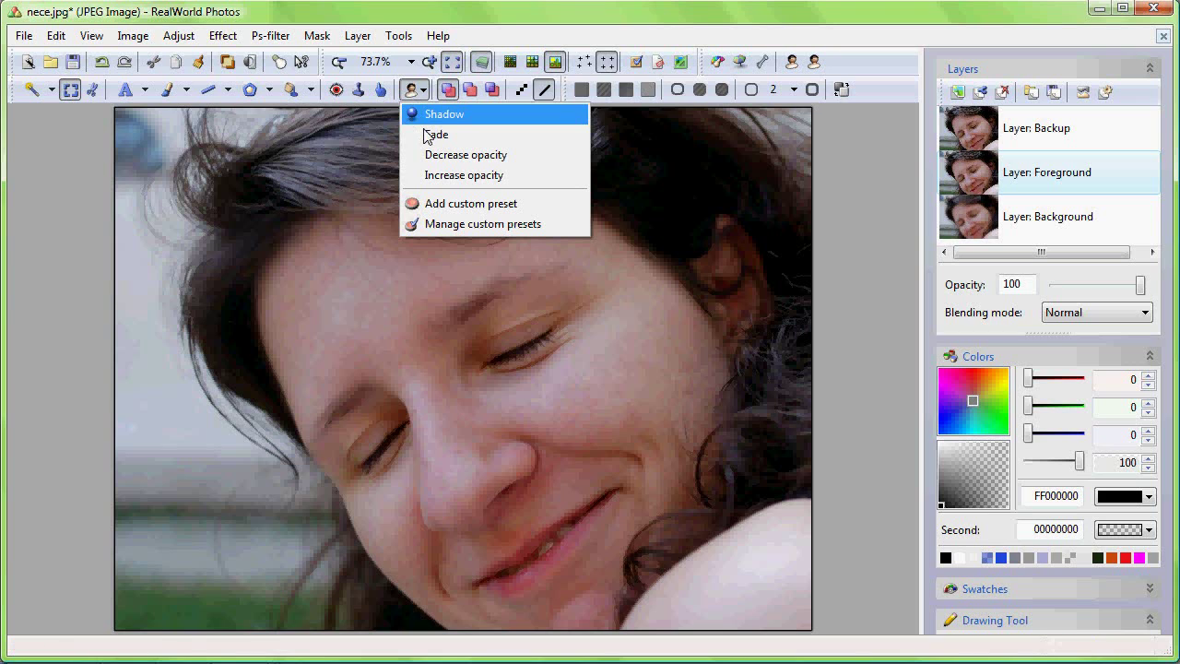
click(438, 157)
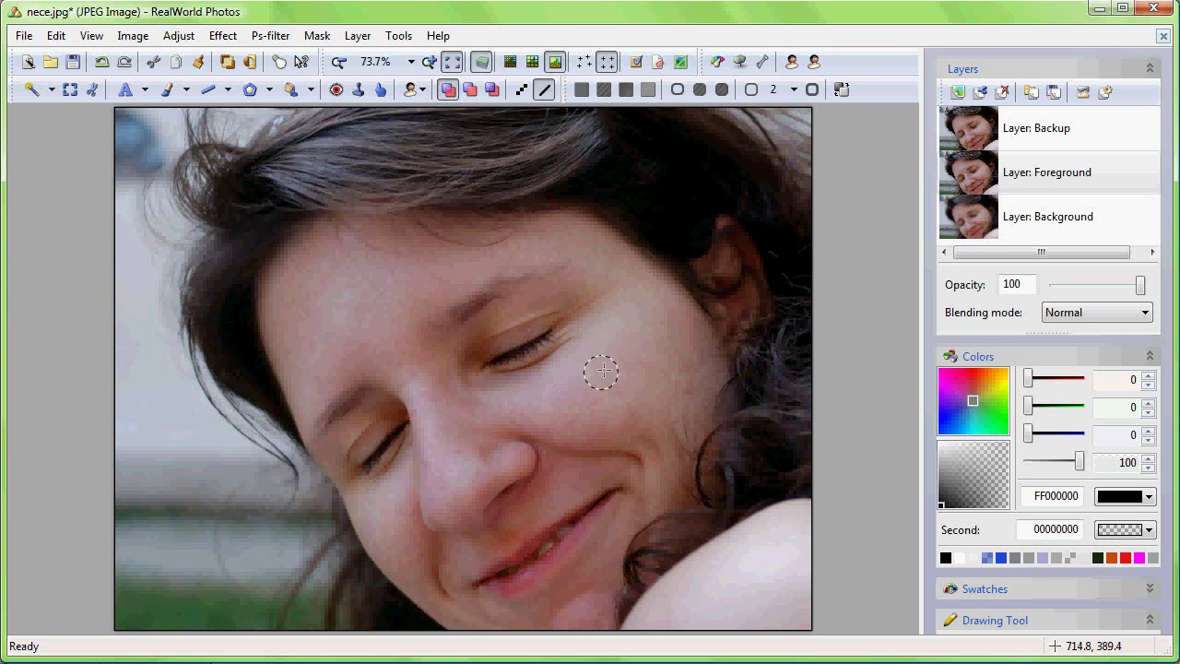
scroll(615, 399, up, 3)
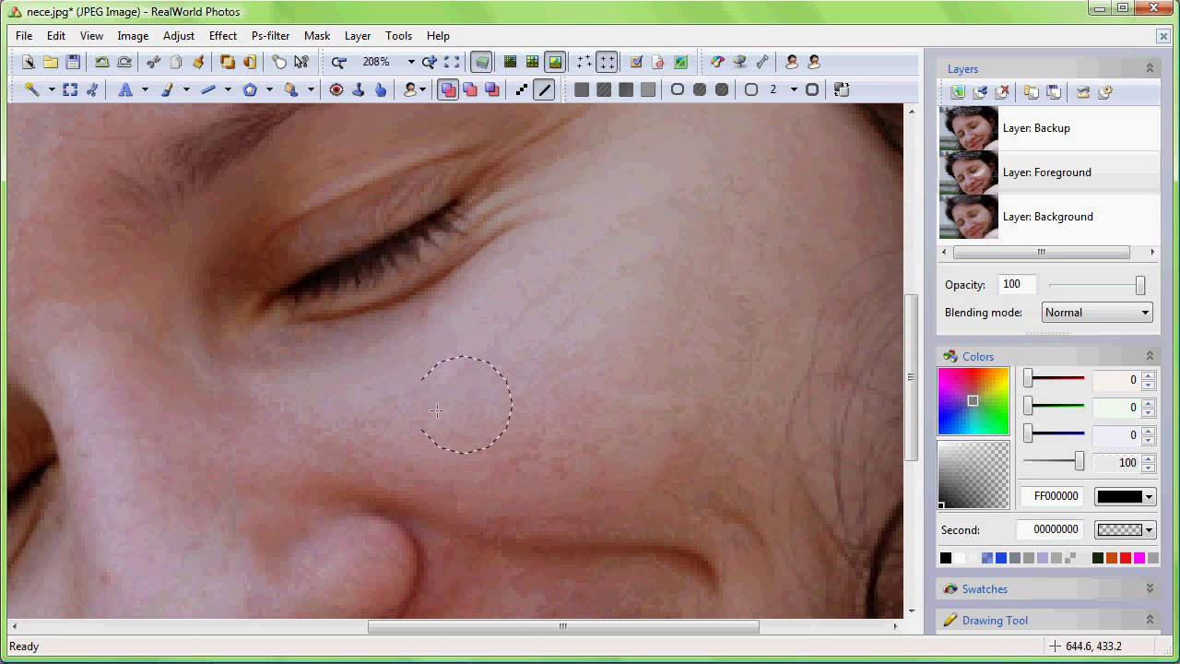
mouse_move(472, 435)
mouse_down()
mouse_move(626, 387)
mouse_move(716, 274)
mouse_move(563, 397)
mouse_move(366, 412)
mouse_move(561, 448)
mouse_move(672, 390)
mouse_move(666, 430)
mouse_move(777, 256)
mouse_move(732, 253)
mouse_move(466, 335)
mouse_move(548, 262)
mouse_move(590, 190)
mouse_move(535, 277)
mouse_move(414, 342)
mouse_move(322, 371)
mouse_move(227, 369)
mouse_move(316, 429)
mouse_move(514, 466)
mouse_move(650, 467)
mouse_move(640, 463)
mouse_move(721, 485)
mouse_move(719, 313)
mouse_move(765, 231)
mouse_move(582, 297)
mouse_move(485, 382)
mouse_move(428, 357)
mouse_move(381, 297)
mouse_move(529, 271)
mouse_move(593, 341)
mouse_move(454, 204)
mouse_move(526, 245)
mouse_move(627, 342)
mouse_move(455, 184)
mouse_move(425, 174)
mouse_move(520, 317)
mouse_move(456, 248)
mouse_move(410, 327)
mouse_move(371, 303)
mouse_move(350, 395)
mouse_move(242, 472)
mouse_move(145, 492)
mouse_move(317, 408)
mouse_move(106, 500)
mouse_move(150, 506)
mouse_move(451, 469)
mouse_move(467, 185)
mouse_move(521, 348)
mouse_move(528, 331)
mouse_move(484, 281)
mouse_move(518, 370)
mouse_move(474, 277)
mouse_move(267, 289)
mouse_move(124, 232)
mouse_move(424, 274)
mouse_move(503, 195)
mouse_move(527, 196)
mouse_move(544, 163)
mouse_move(452, 369)
mouse_up()
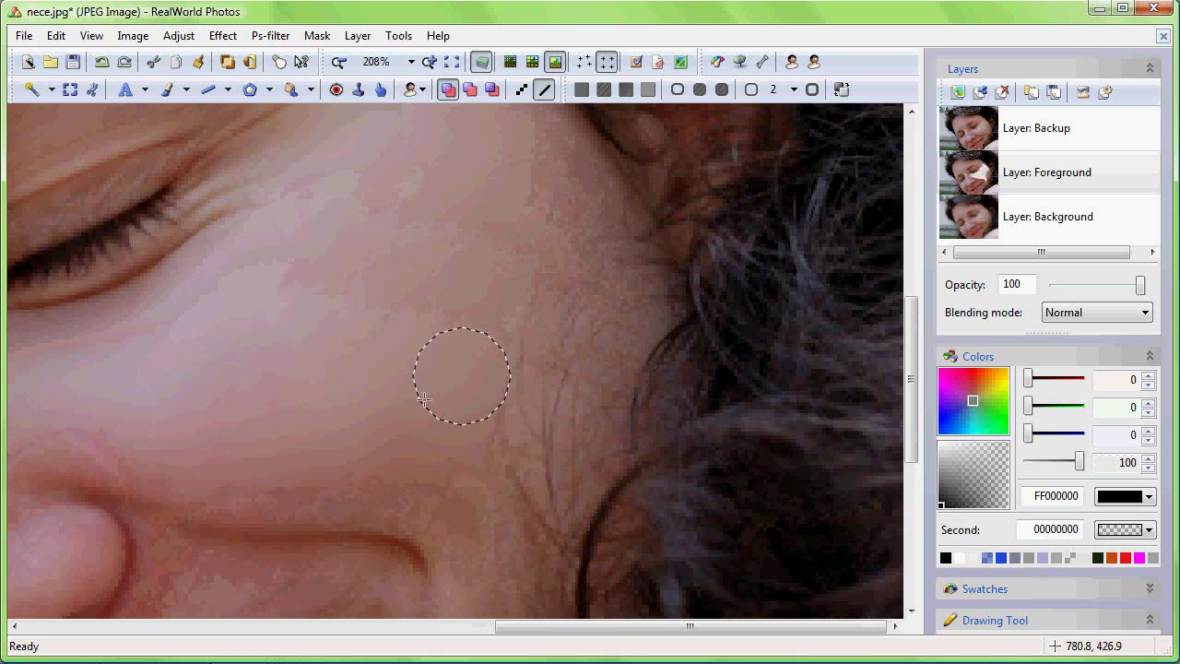
mouse_move(524, 279)
mouse_down()
mouse_move(555, 247)
mouse_move(532, 191)
mouse_move(501, 350)
mouse_move(526, 380)
mouse_move(534, 366)
mouse_move(551, 477)
mouse_up()
Decrease the Foreground layer's opacity over the skin between the nose, the smile crease and the upper lip.
scroll(442, 409, down, 4)
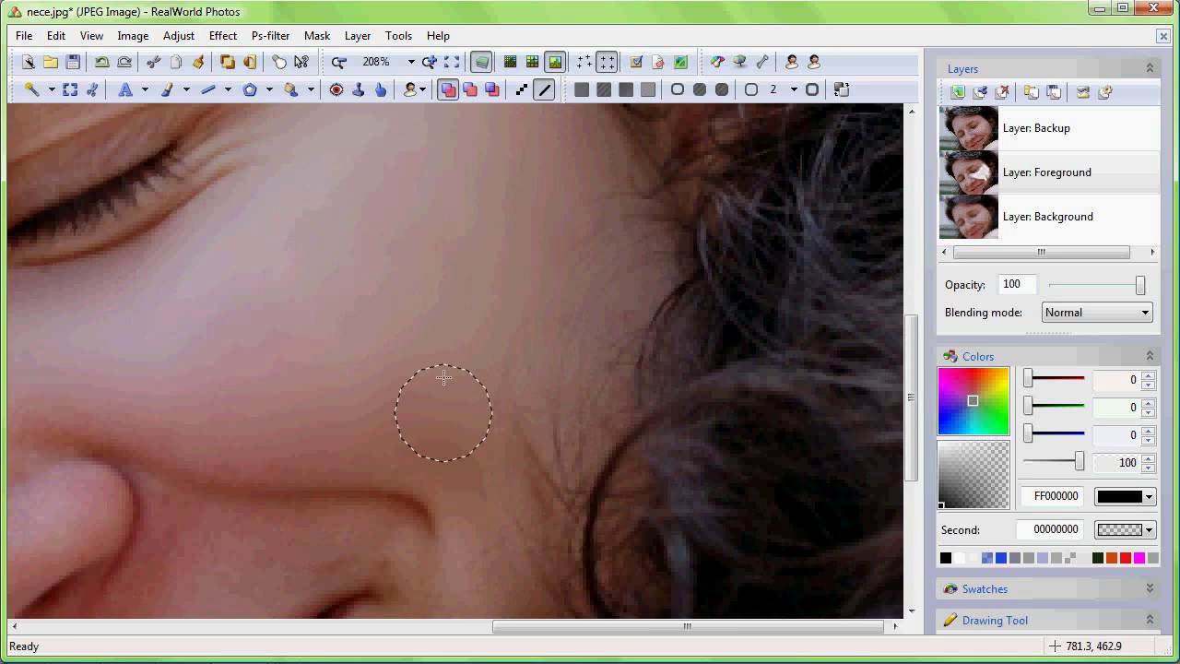
drag(496, 344, 656, 285)
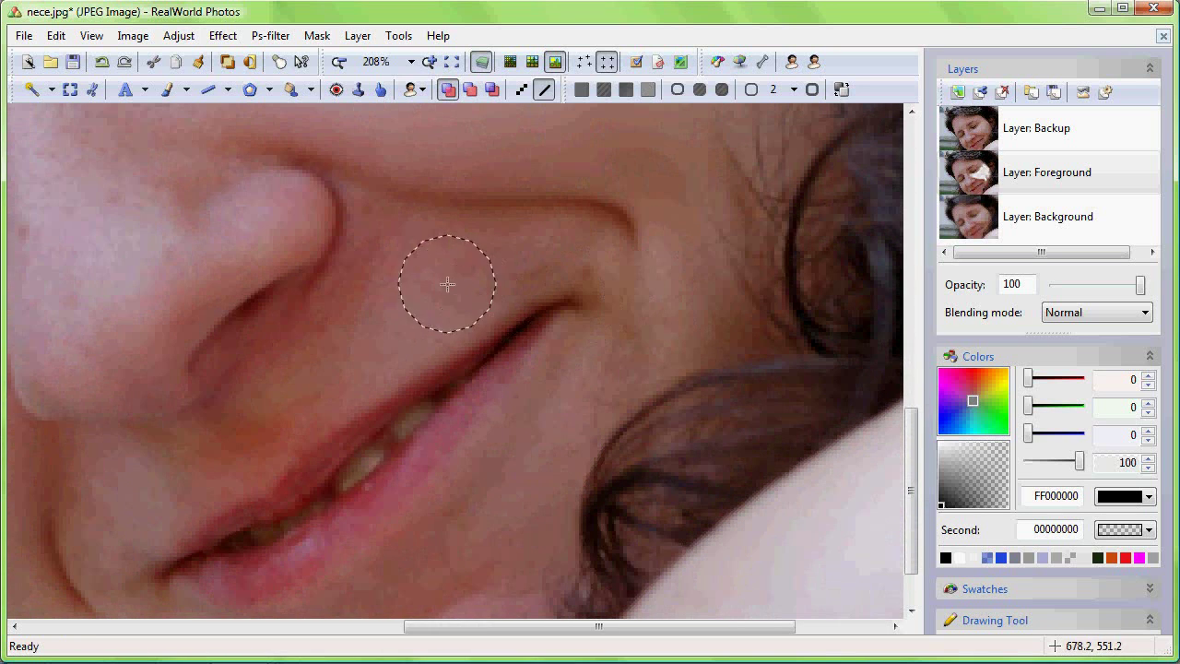
mouse_move(446, 289)
mouse_down()
mouse_move(368, 334)
mouse_move(395, 263)
mouse_move(390, 242)
mouse_move(500, 258)
mouse_move(395, 276)
mouse_move(387, 246)
mouse_move(377, 279)
mouse_move(302, 375)
mouse_move(490, 263)
mouse_move(359, 348)
mouse_move(381, 256)
mouse_up()
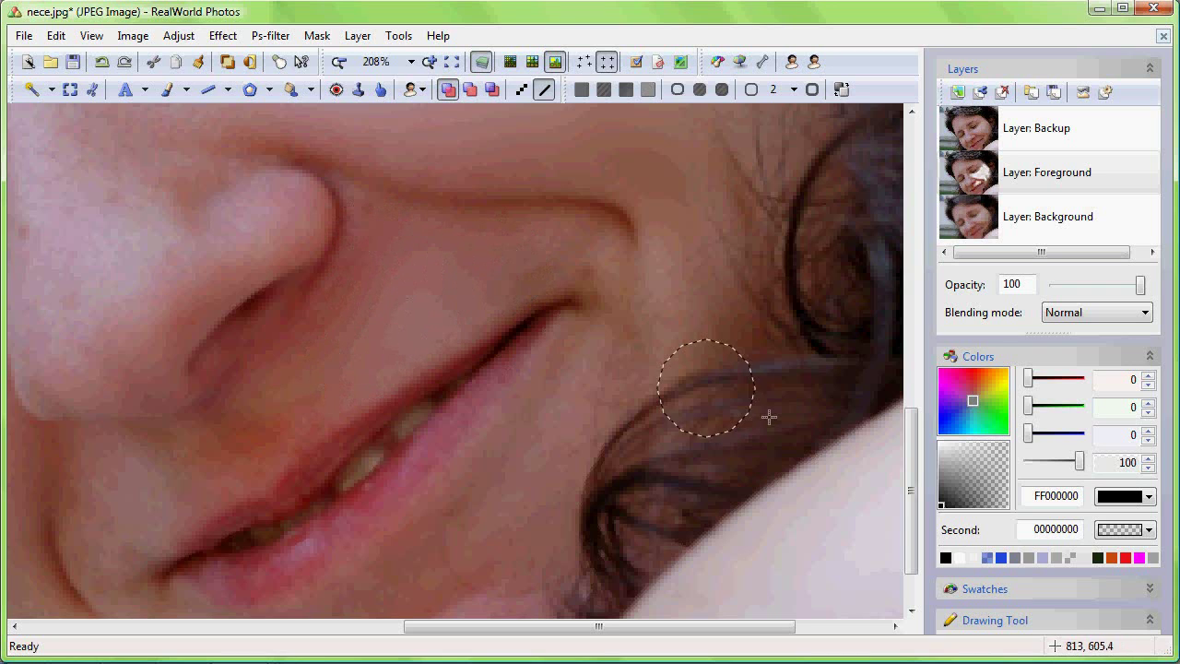
Set the brush size to 31 pixels and decrease the Foreground layer's opacity over the skin around the mouth and chin.
drag(929, 571, 931, 566)
scroll(931, 566, down, 3)
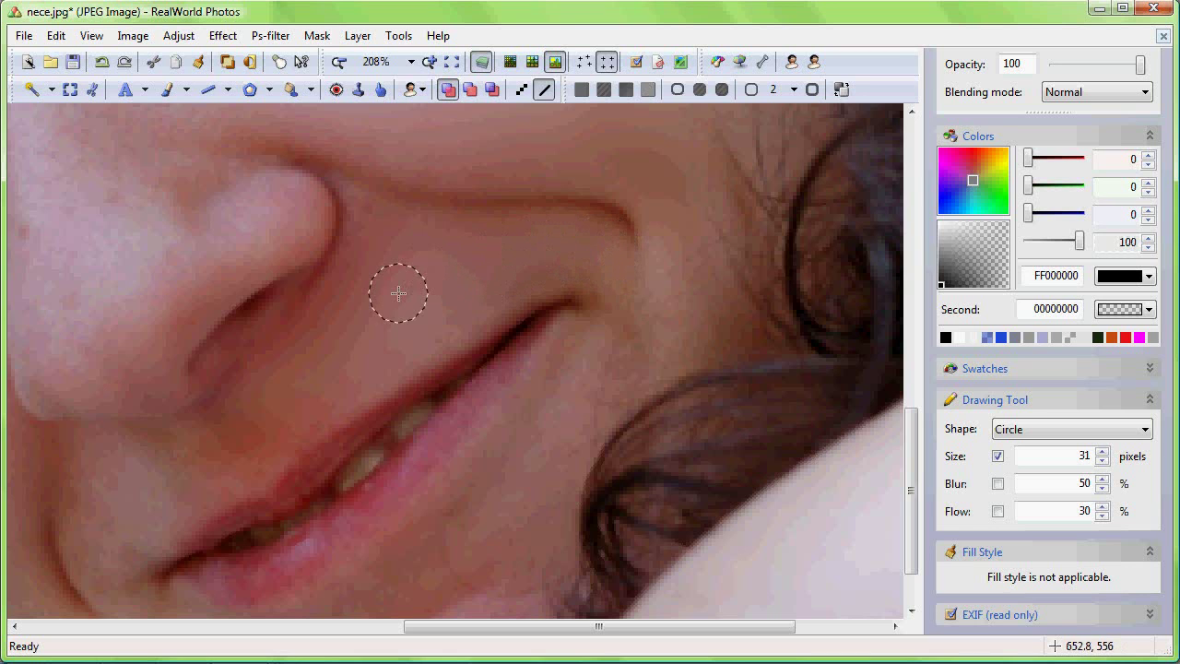
drag(242, 434, 451, 345)
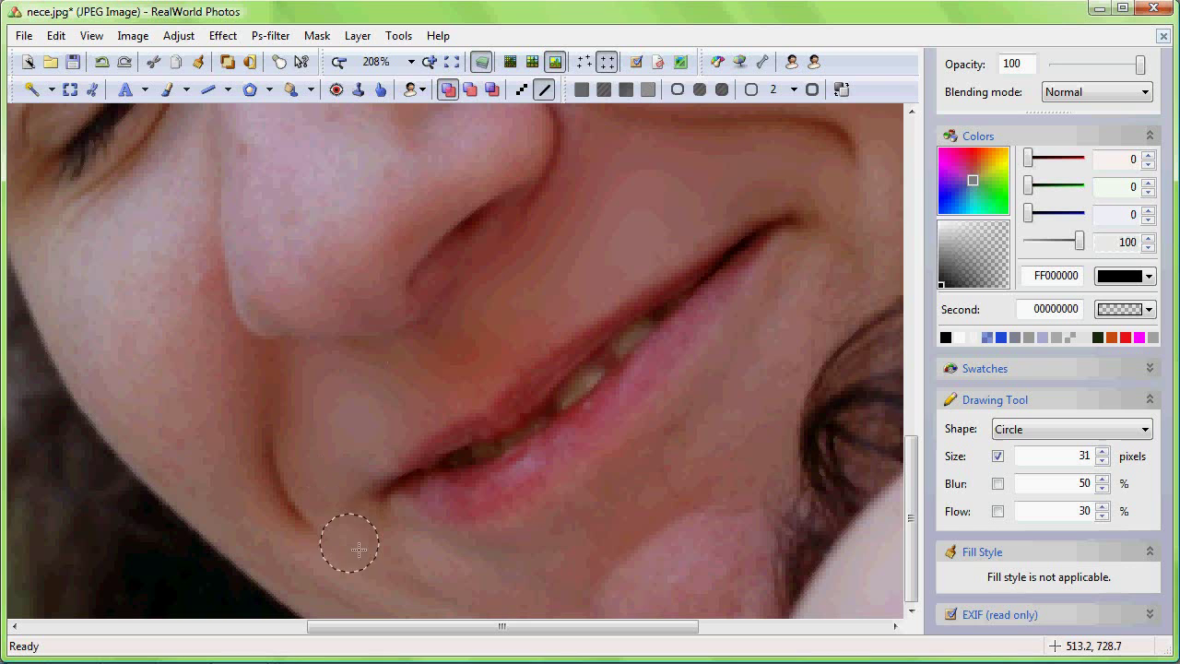
drag(396, 555, 310, 548)
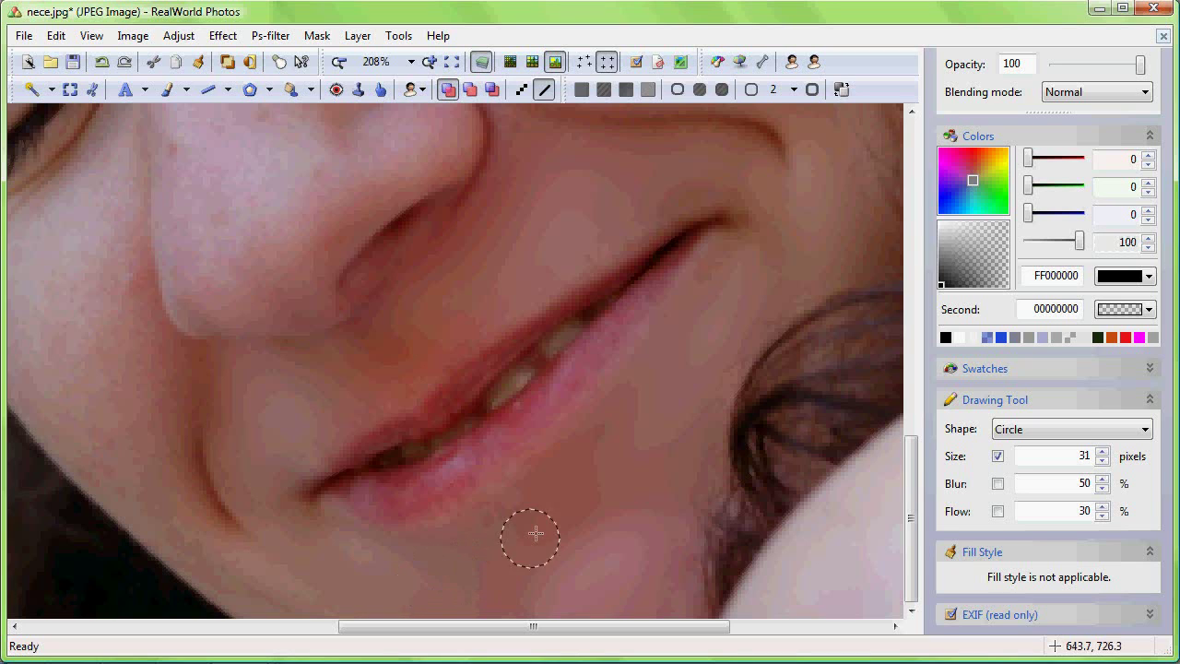
Decrease the Foreground layer's opacity over the narrow cheek beside the nose and over the nose itself.
scroll(540, 579, left, 3)
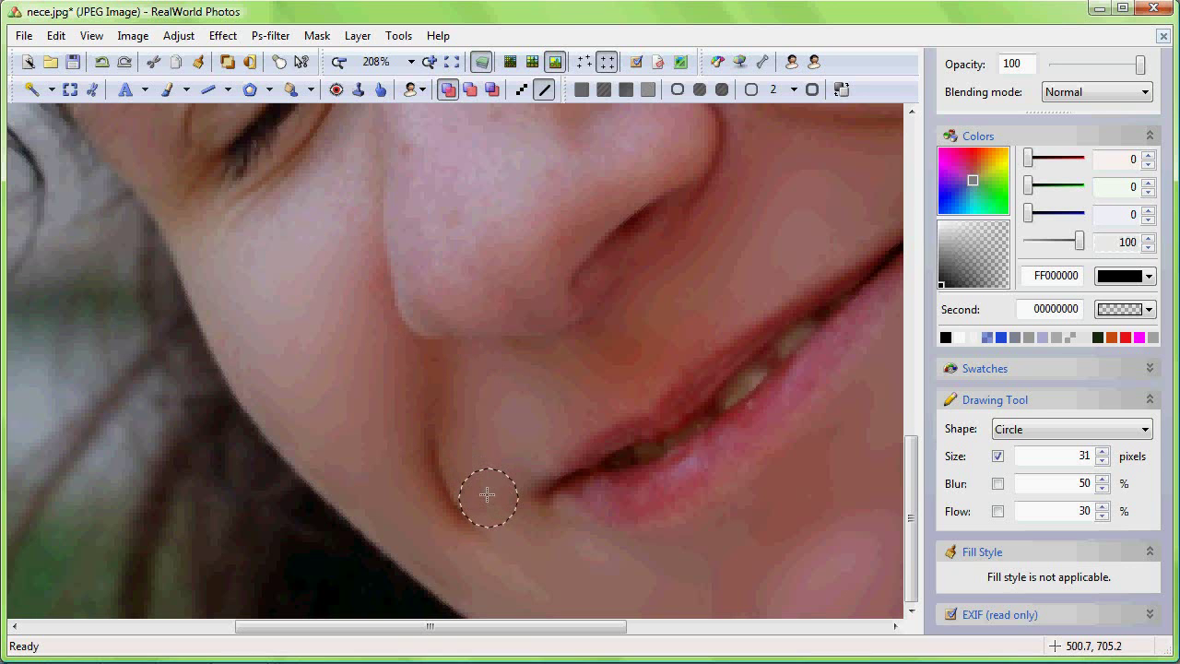
drag(321, 267, 482, 382)
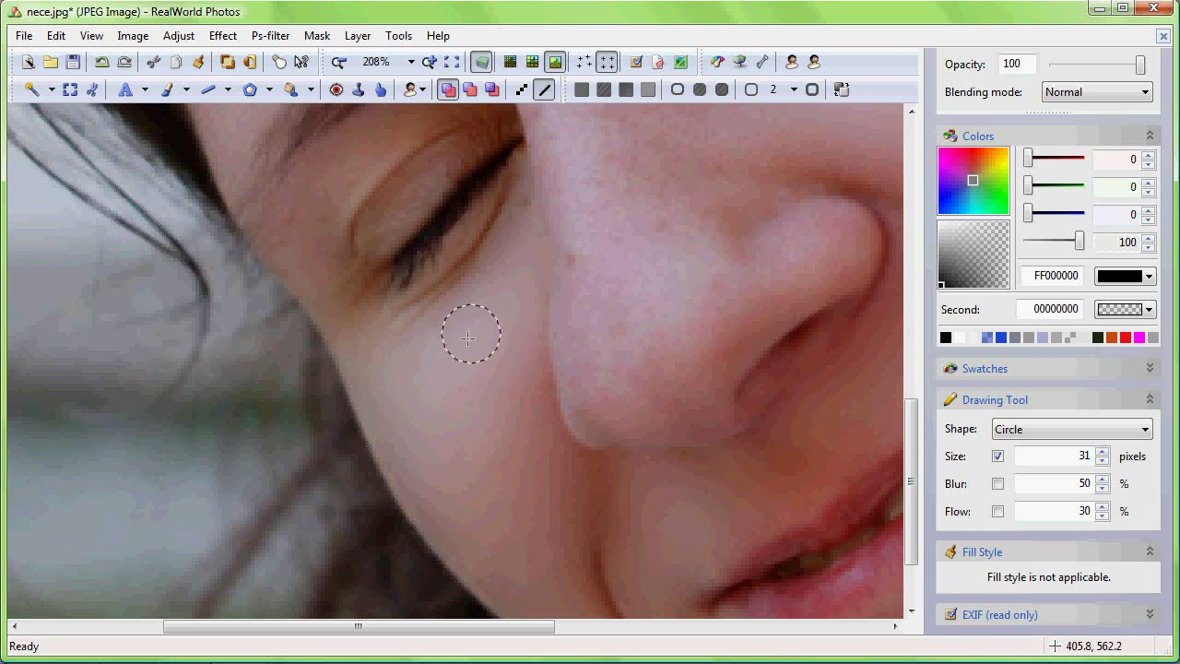
drag(468, 339, 351, 468)
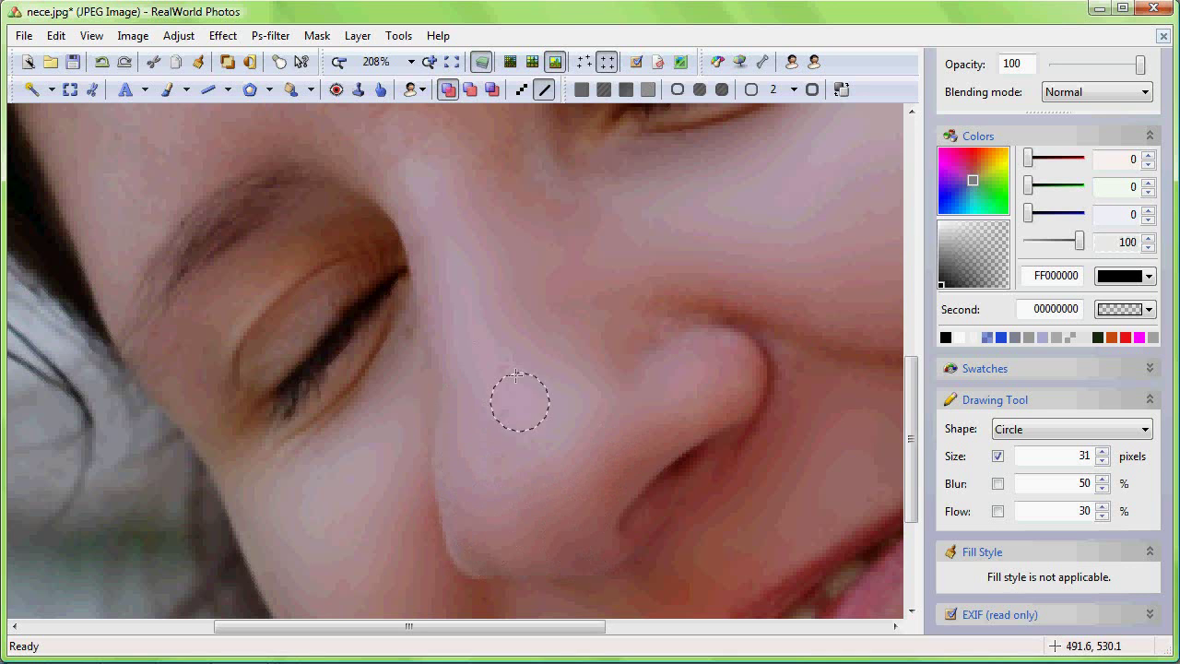
Set the brush size to 51 pixels and decrease the Foreground layer's opacity across the forehead and above the eyebrow.
scroll(526, 329, left, 3)
scroll(553, 415, up, 3)
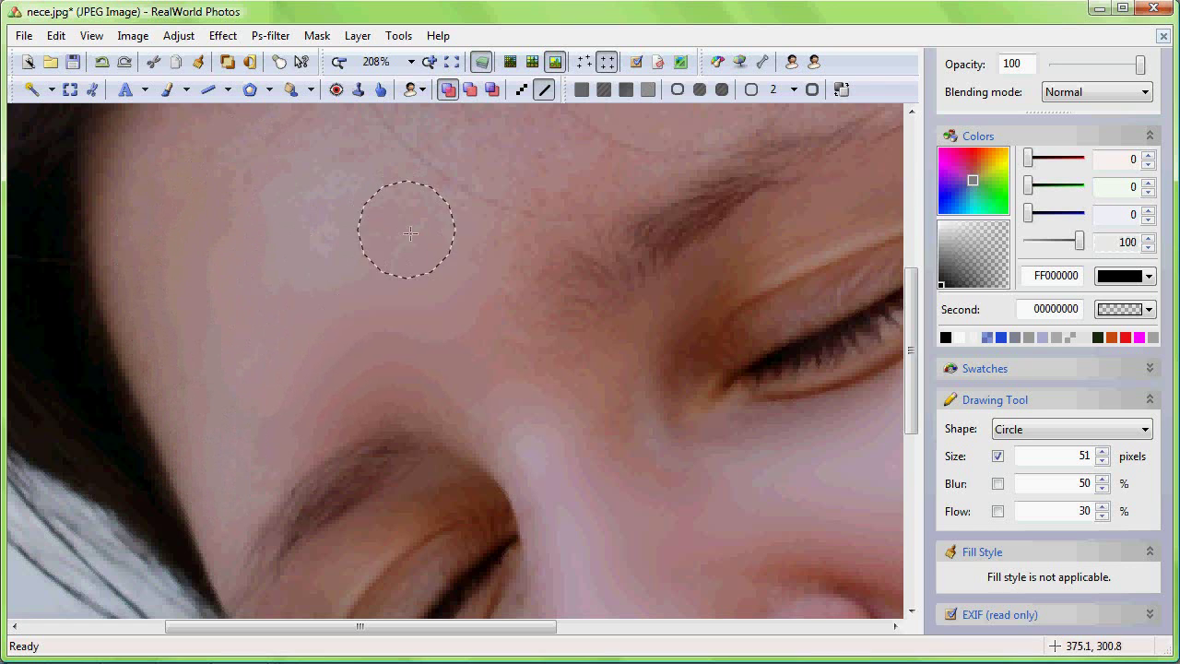
drag(393, 249, 430, 387)
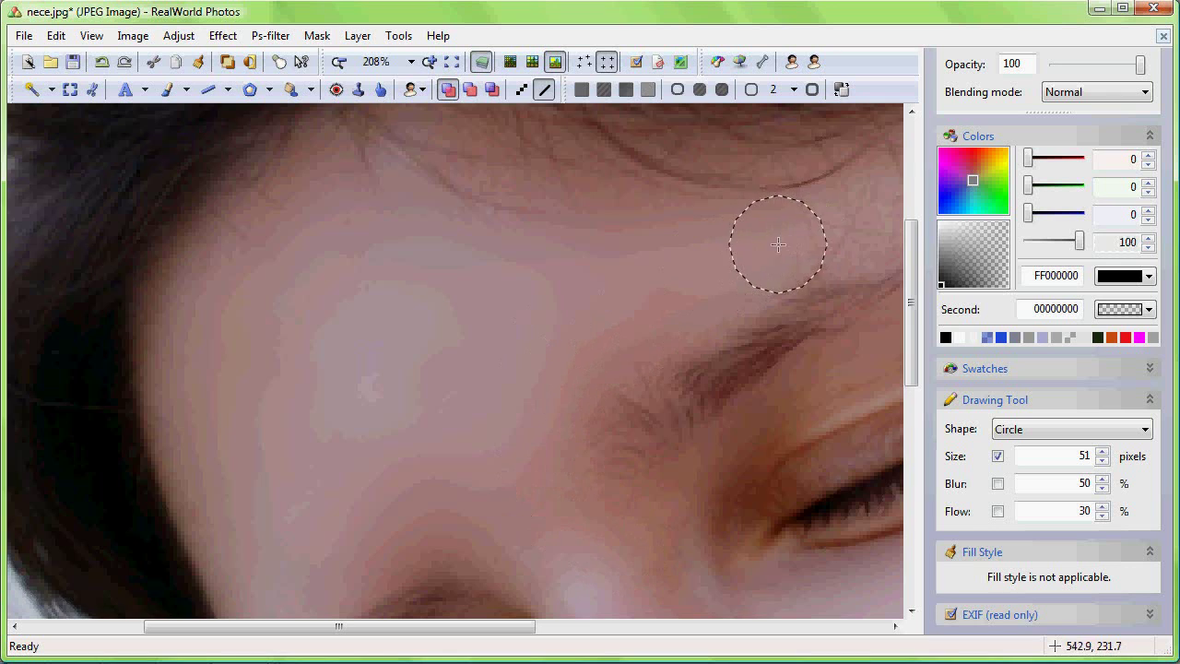
drag(780, 242, 532, 319)
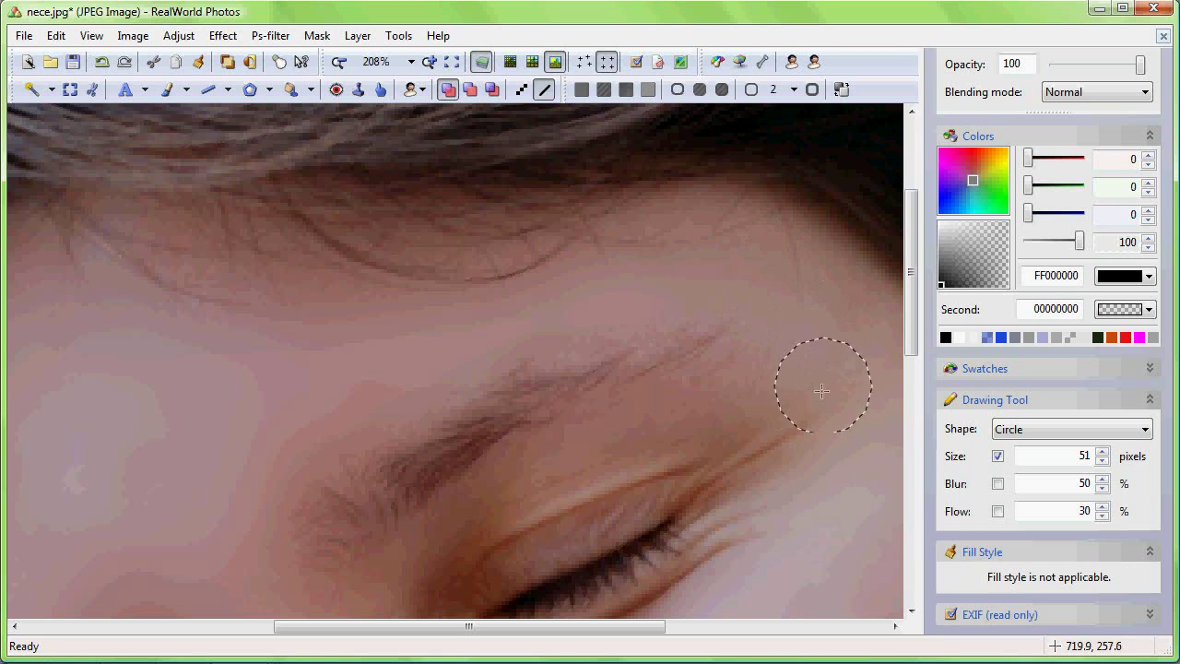
scroll(814, 329, right, 3)
mouse_move(737, 359)
mouse_down()
mouse_move(671, 266)
mouse_move(716, 319)
mouse_move(640, 256)
mouse_move(760, 347)
mouse_move(658, 263)
mouse_move(508, 245)
mouse_move(632, 236)
mouse_move(784, 387)
mouse_move(821, 384)
mouse_move(413, 327)
mouse_up()
Set the brush size to 31 pixels and decrease the Foreground layer's opacity across the forehead and between the eyebrows.
scroll(413, 326, left, 5)
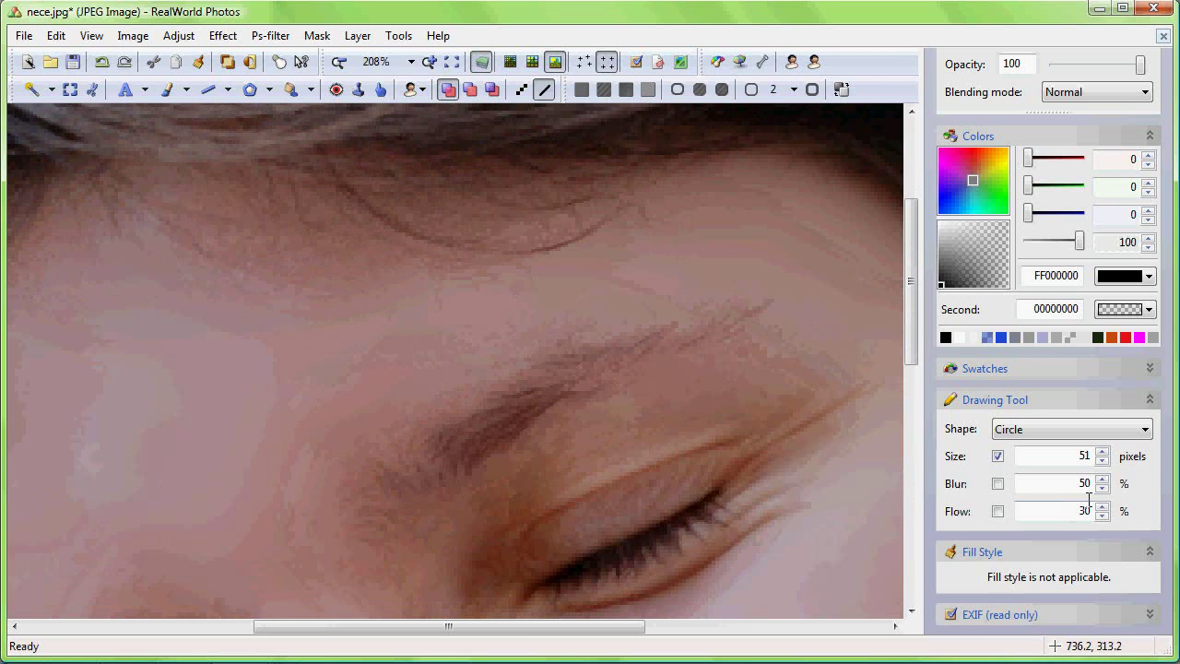
text(3)
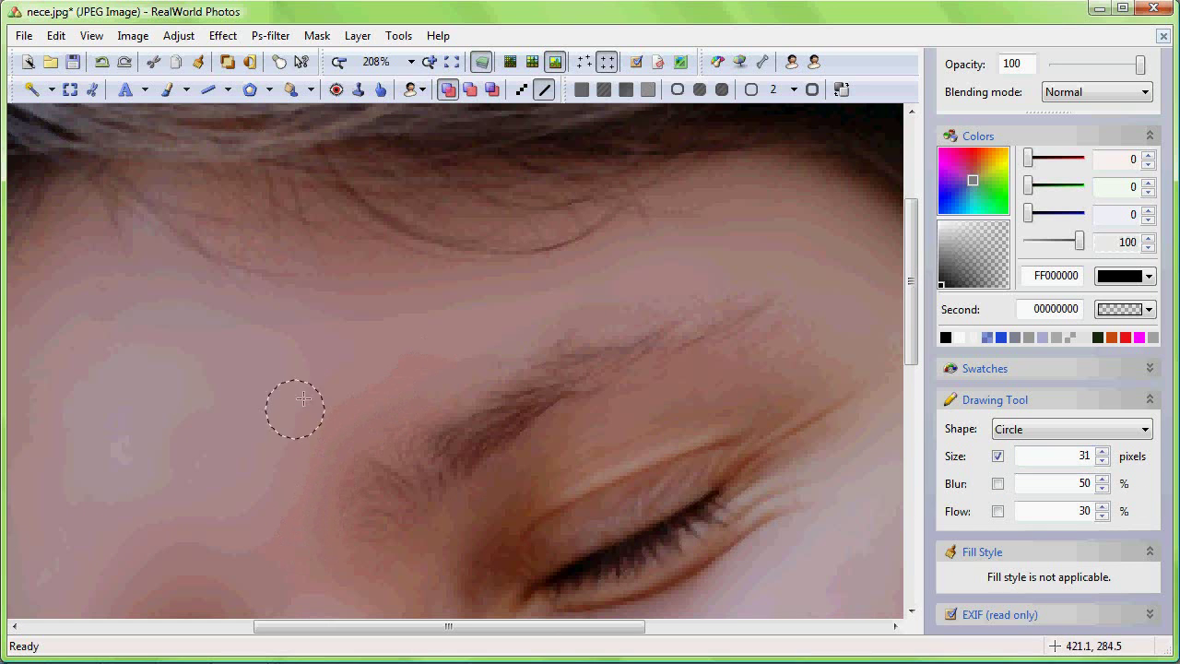
scroll(368, 305, left, 6)
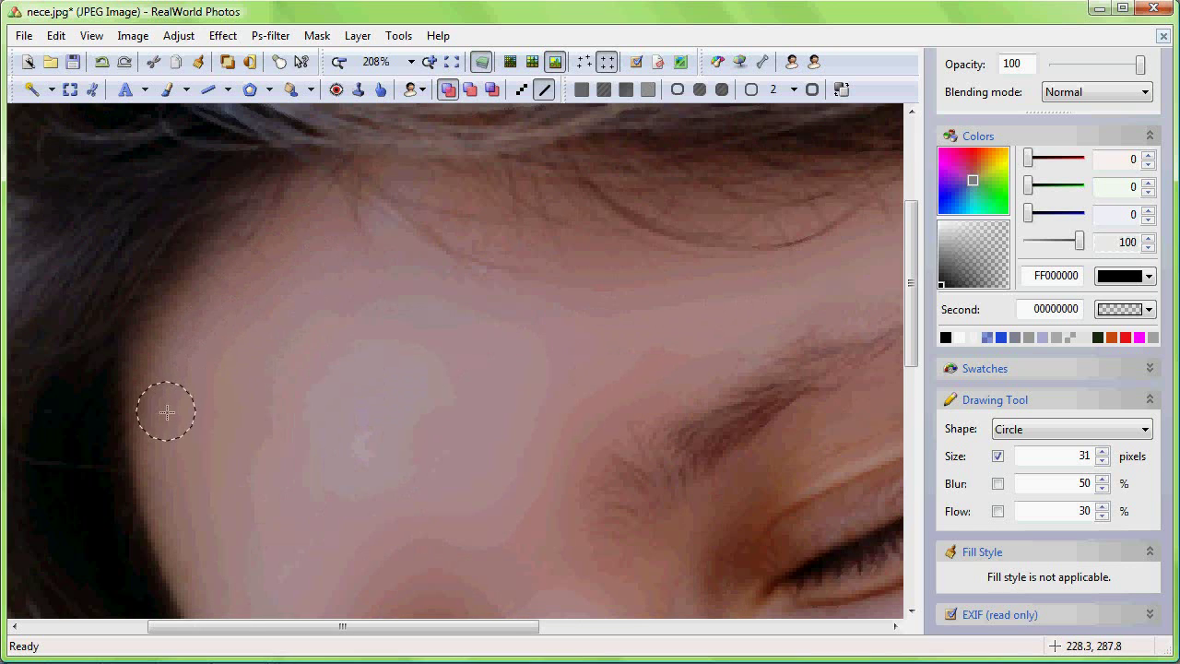
scroll(167, 411, down, 5)
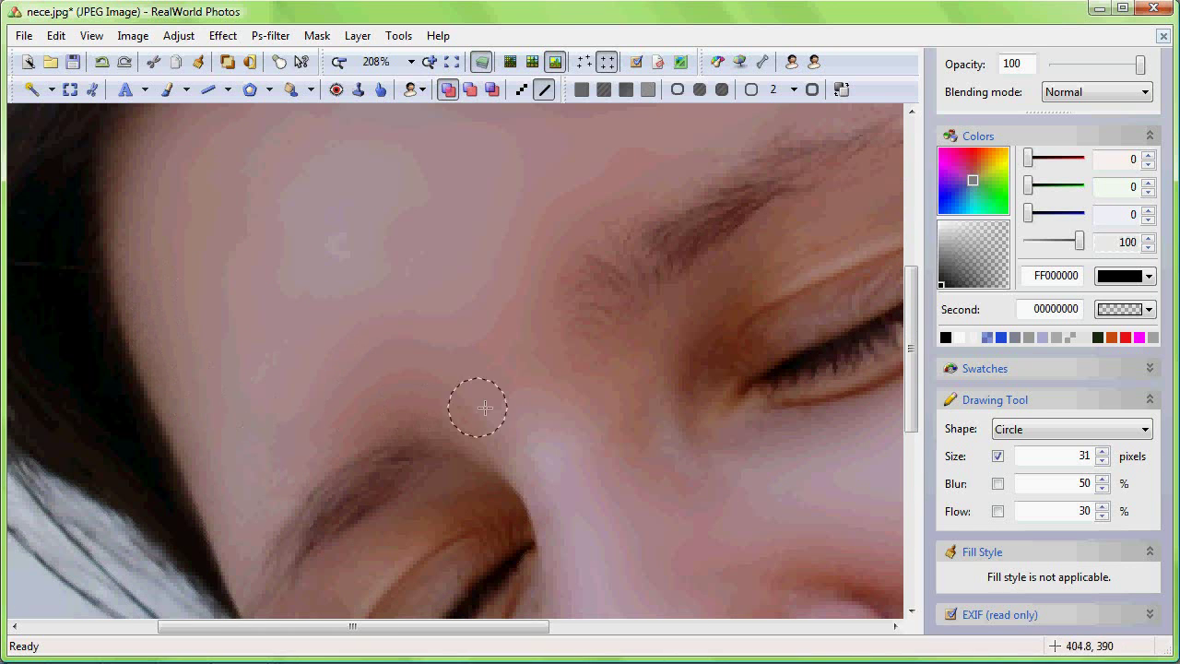
scroll(478, 410, down, 5)
scroll(498, 369, right, 3)
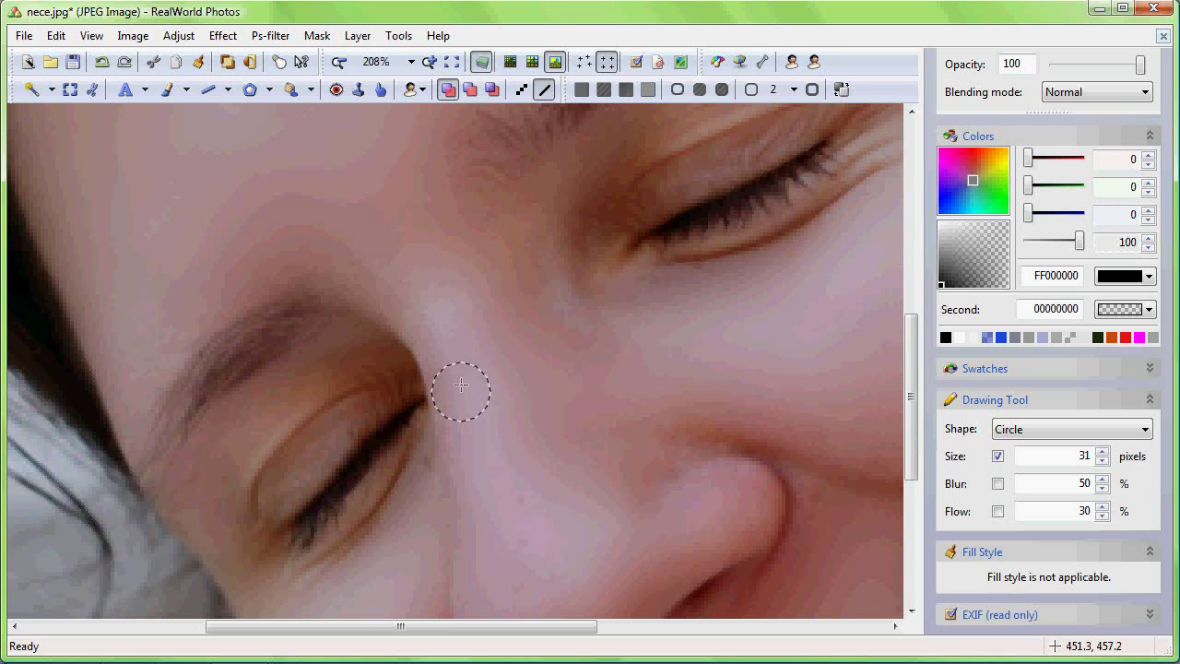
Decrease the Foreground layer's opacity over the skin around the inner eye corners and the bridge of the nose.
scroll(534, 347, up, 3)
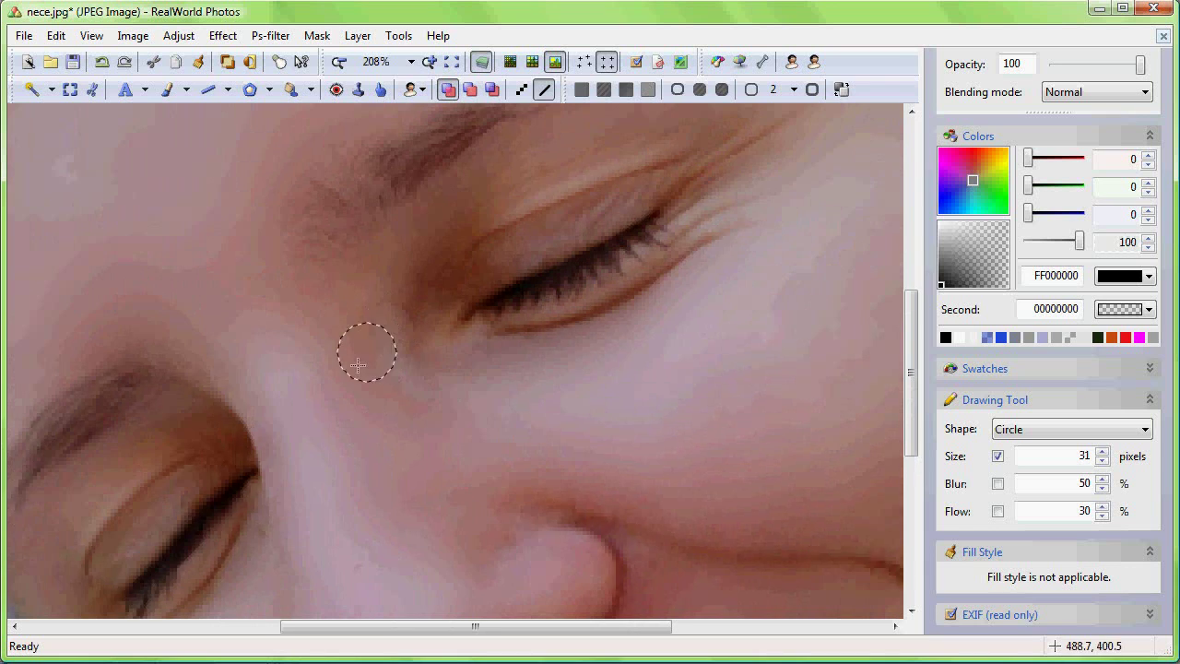
scroll(369, 342, up, 3)
scroll(369, 341, right, 3)
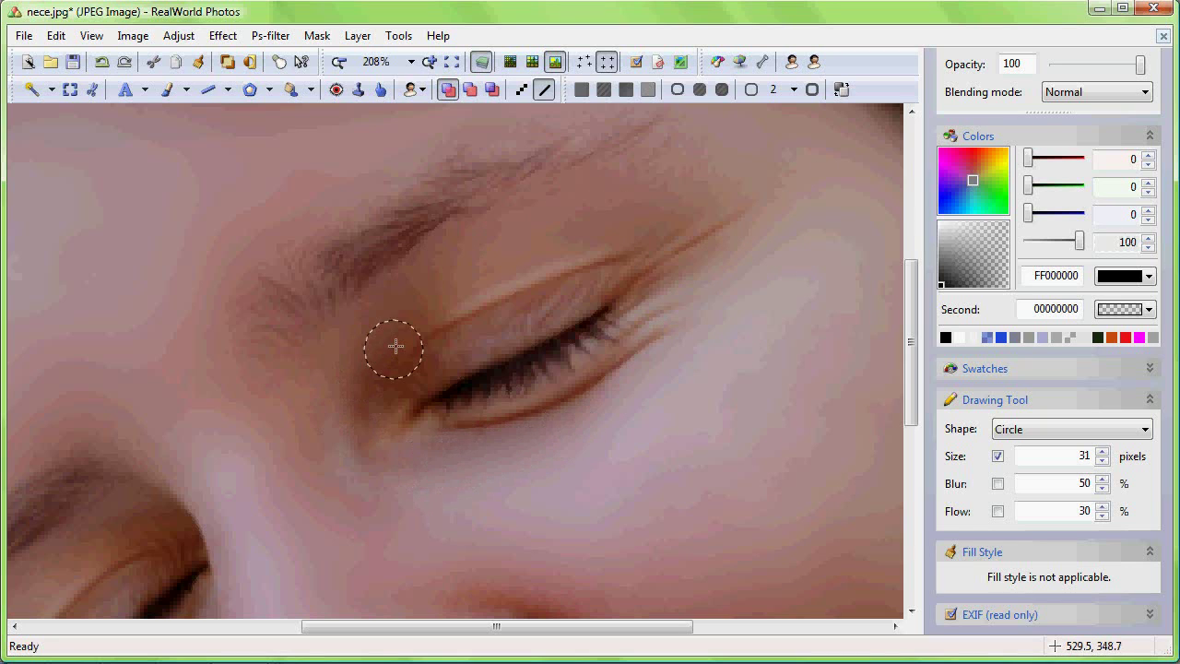
scroll(328, 422, down, 3)
scroll(328, 422, left, 5)
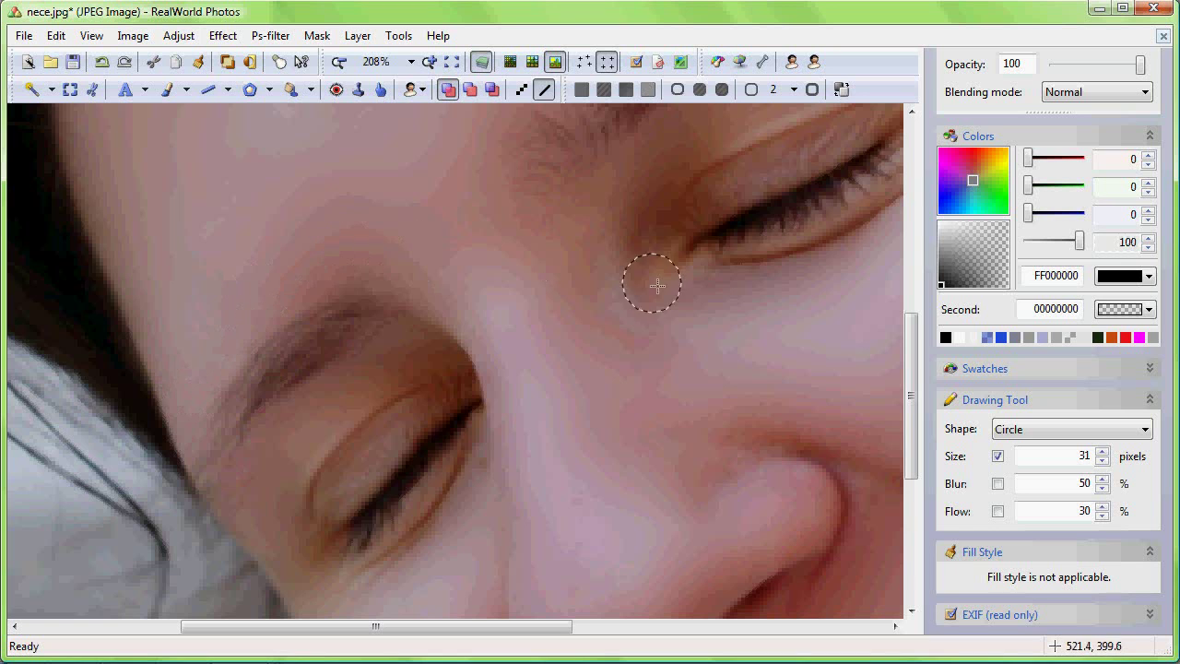
Decrease the Foreground layer's opacity over the skin between the nostril and the cheek.
scroll(656, 285, down, 3)
scroll(640, 360, up, 4)
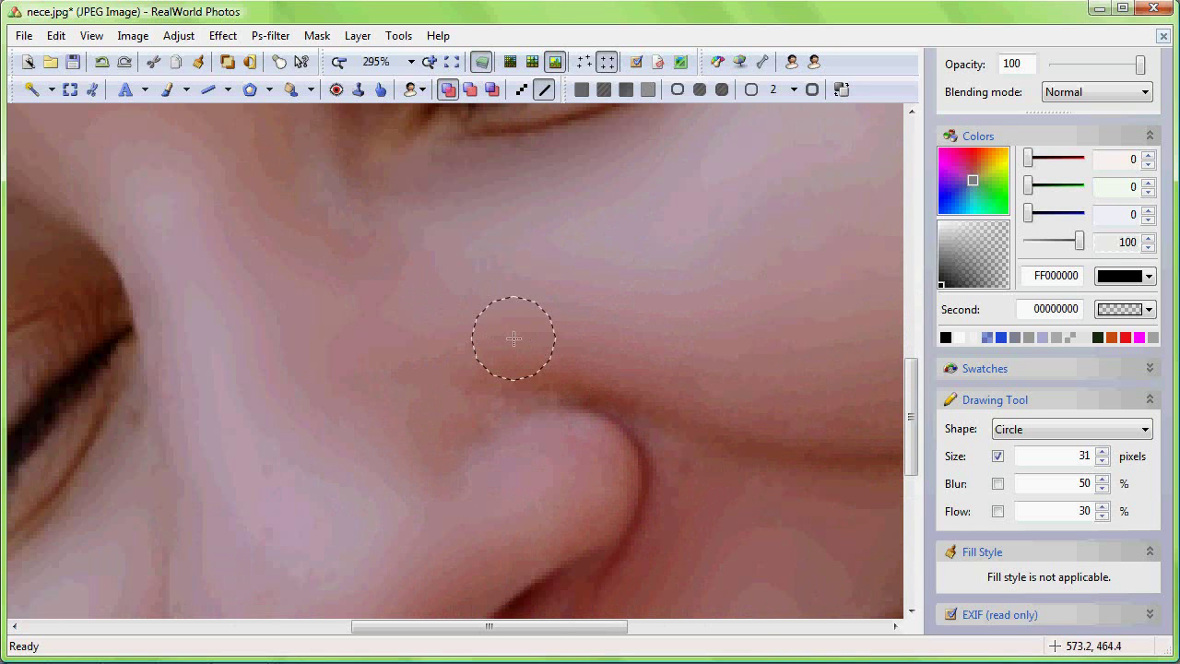
click(446, 381)
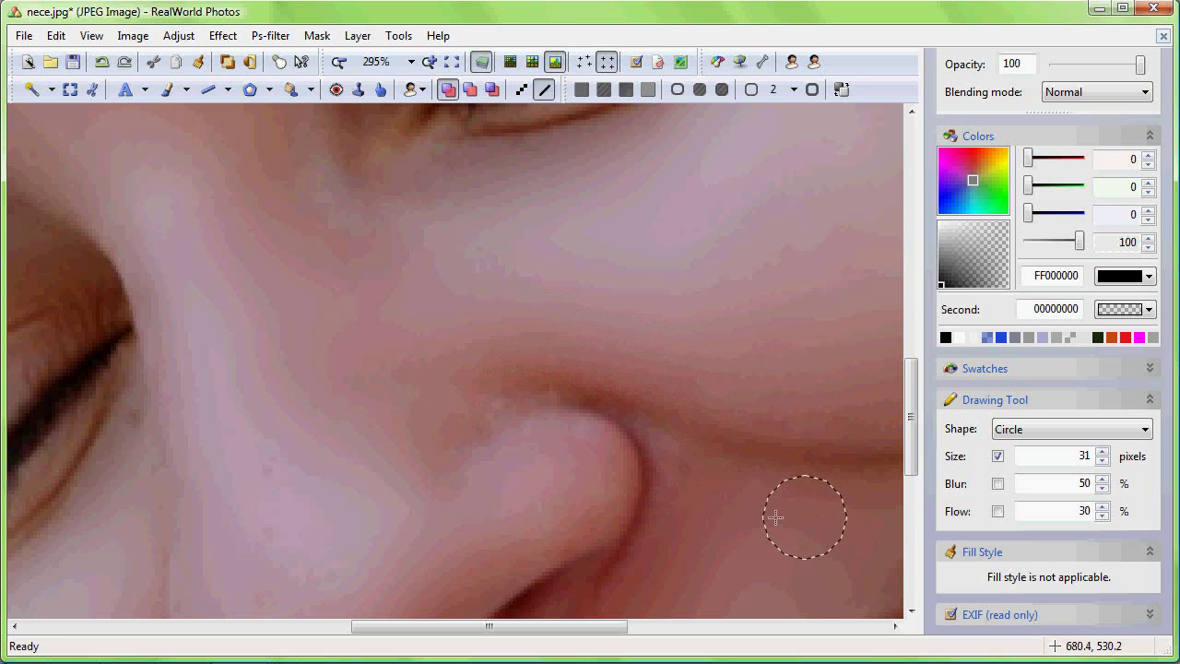
scroll(775, 517, down, 4)
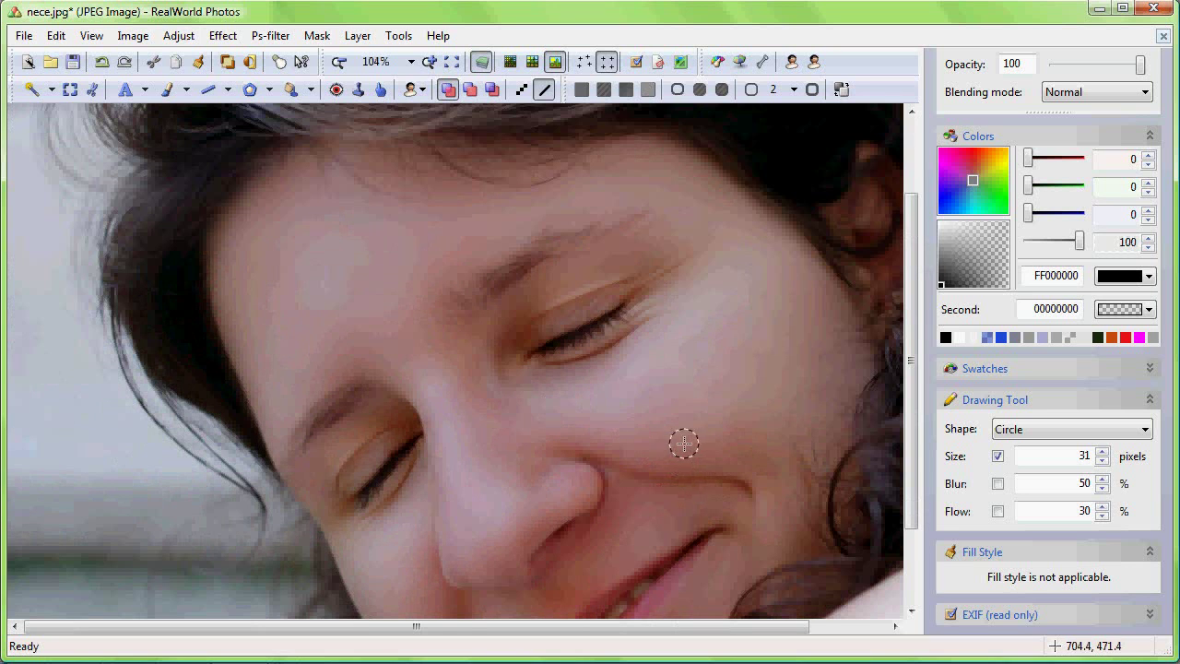
Set the brush size to 51 pixels and decrease the Foreground layer's opacity over the bare shoulder.
drag(684, 444, 591, 332)
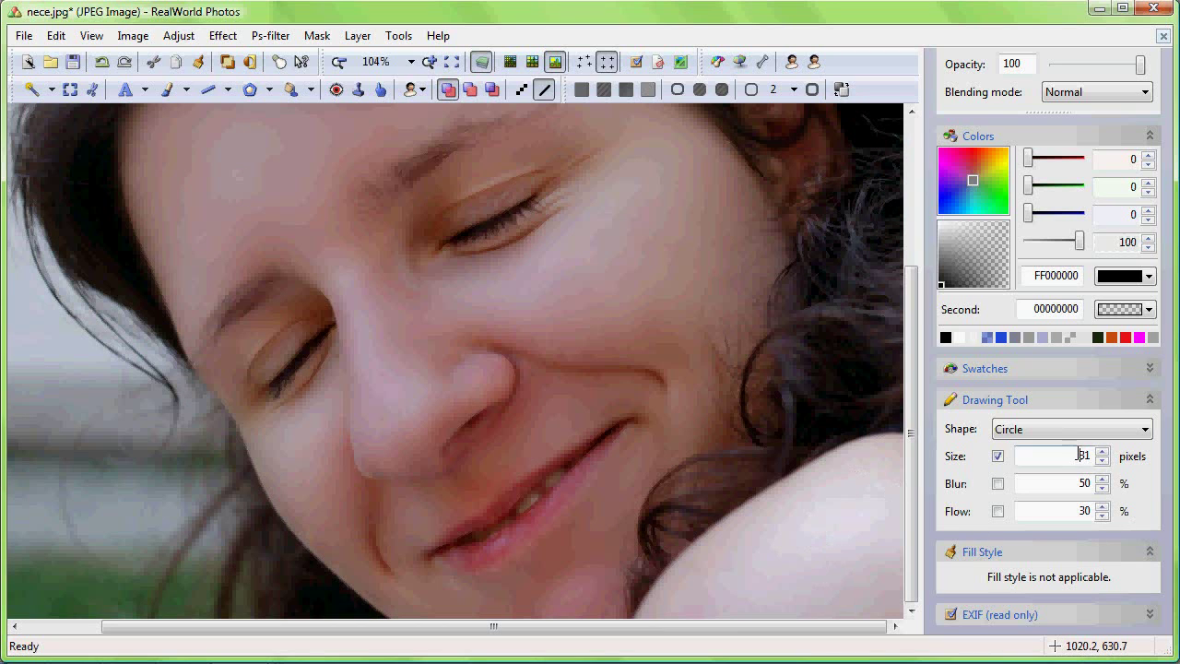
text(5)
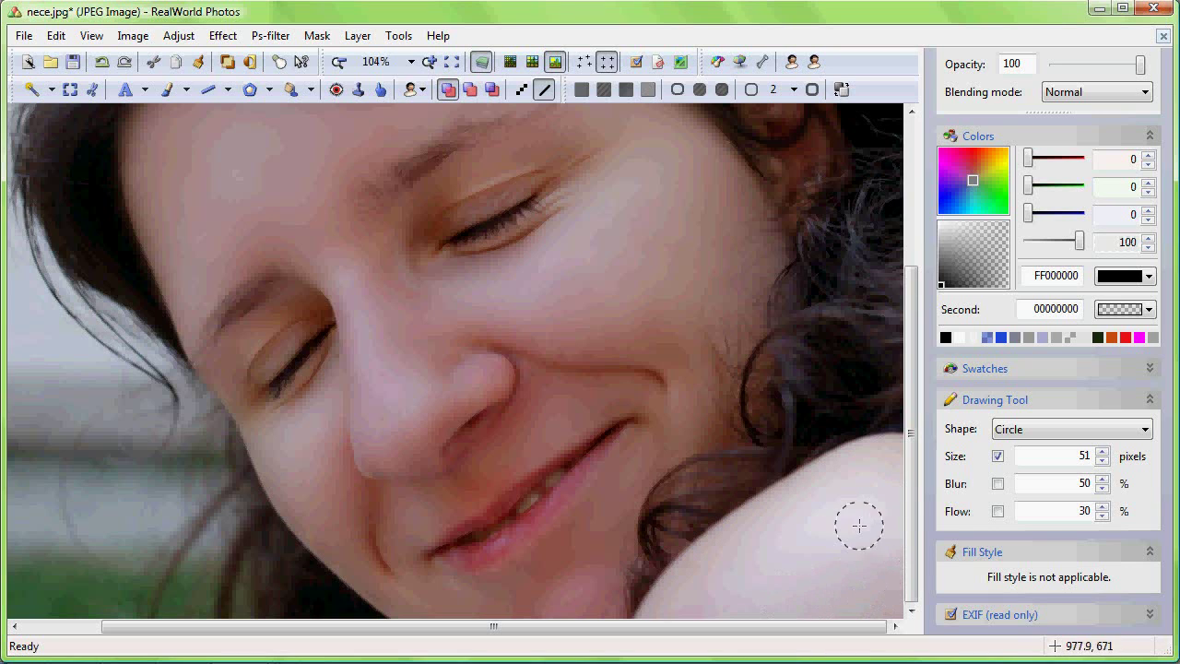
scroll(513, 379, down, 1)
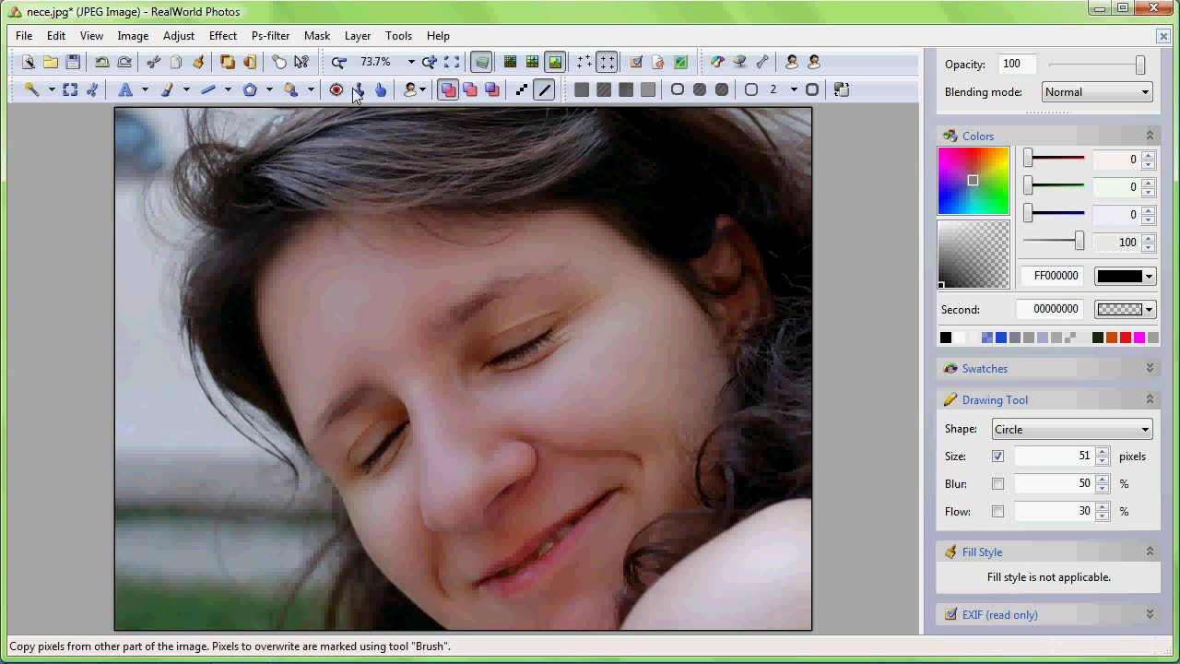
Examine the smoothed face at 100% zoom and in the full-picture view.
click(375, 62)
click(388, 167)
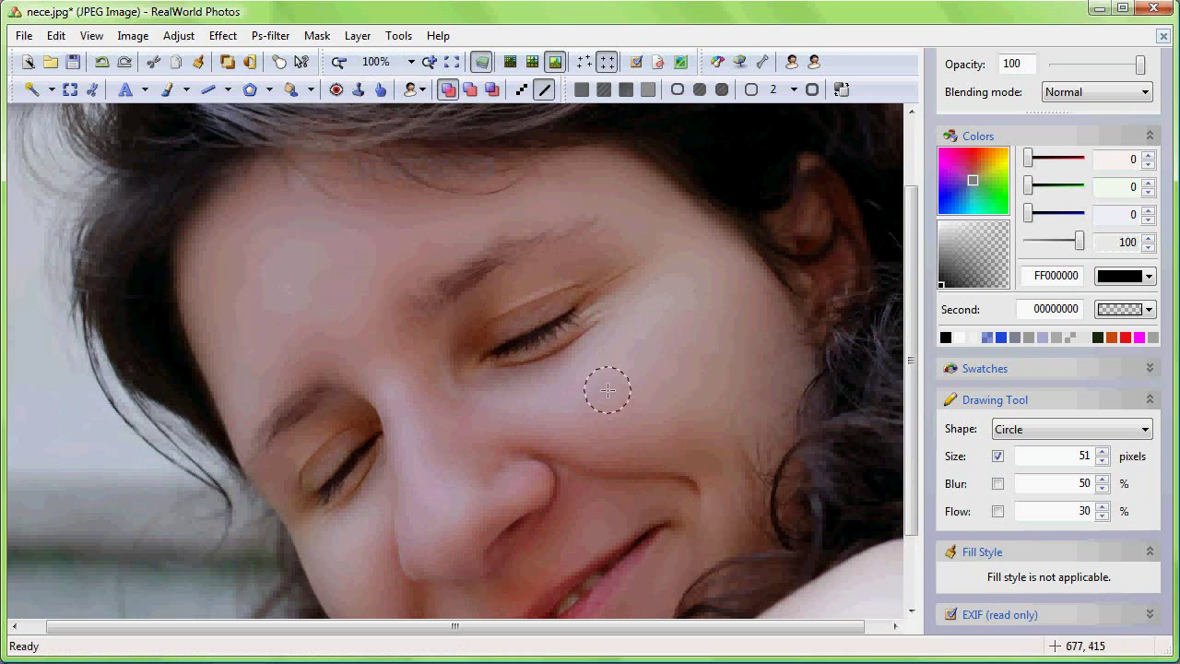
scroll(451, 461, down, 2)
scroll(451, 557, up, 4)
scroll(452, 557, down, 4)
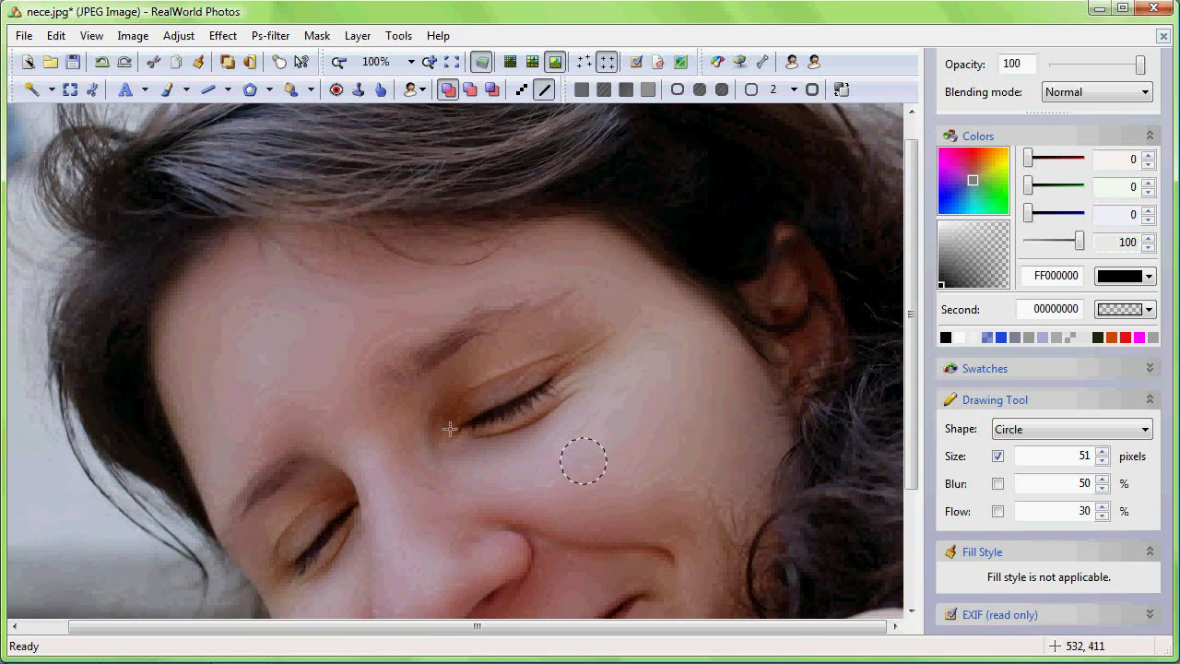
scroll(514, 309, down, 1)
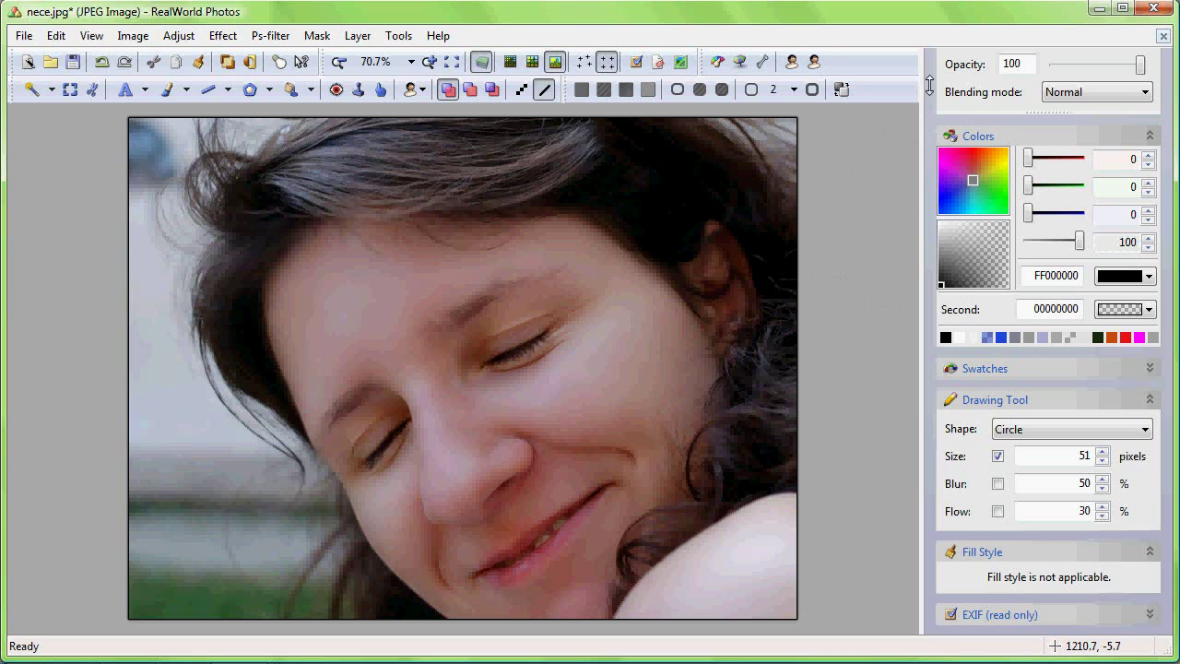
Enable the Backup layer and disable it again to compare the whole portrait before and after smoothing.
scroll(929, 276, up, 3)
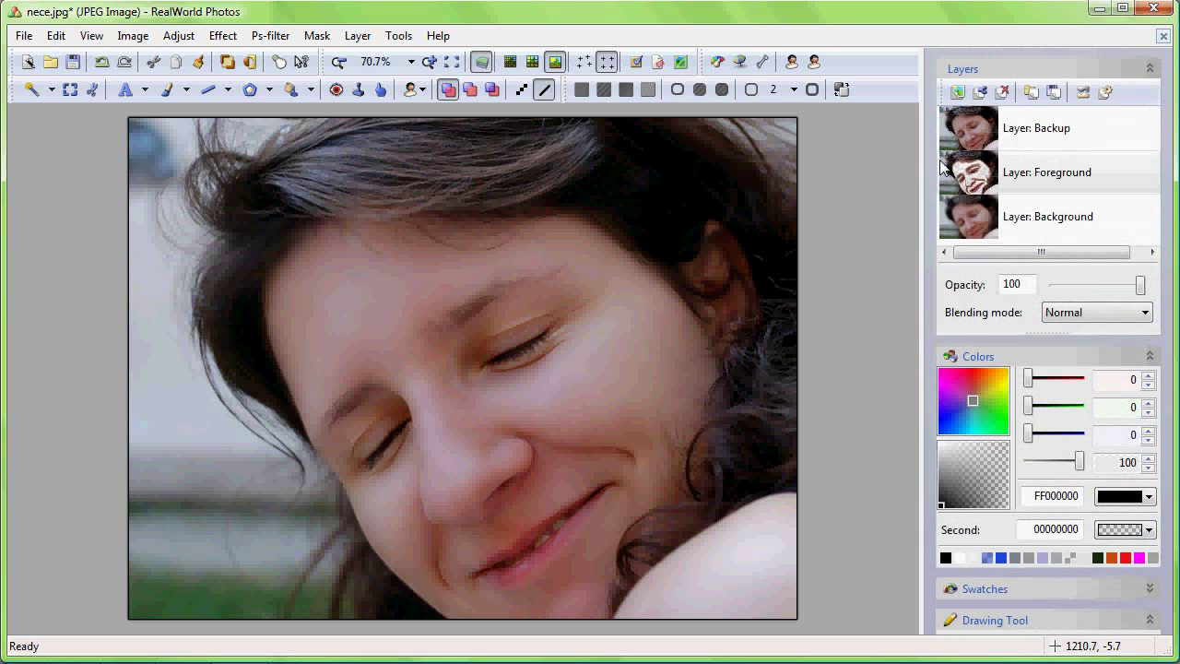
click(970, 136)
right_click(969, 135)
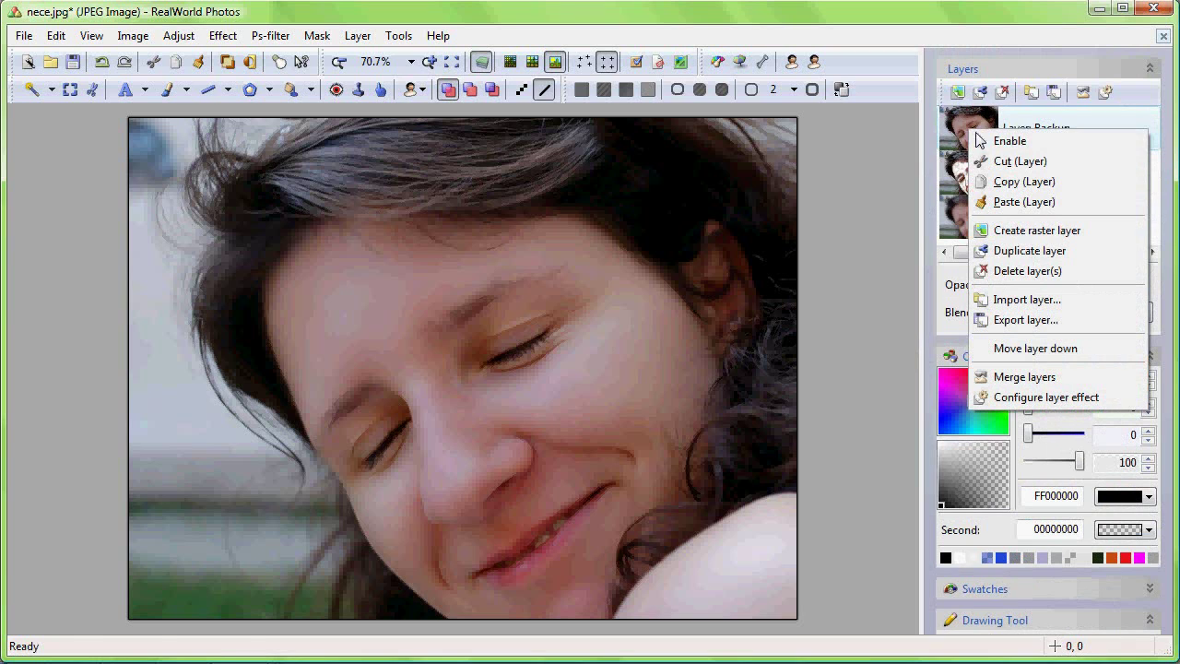
click(1004, 143)
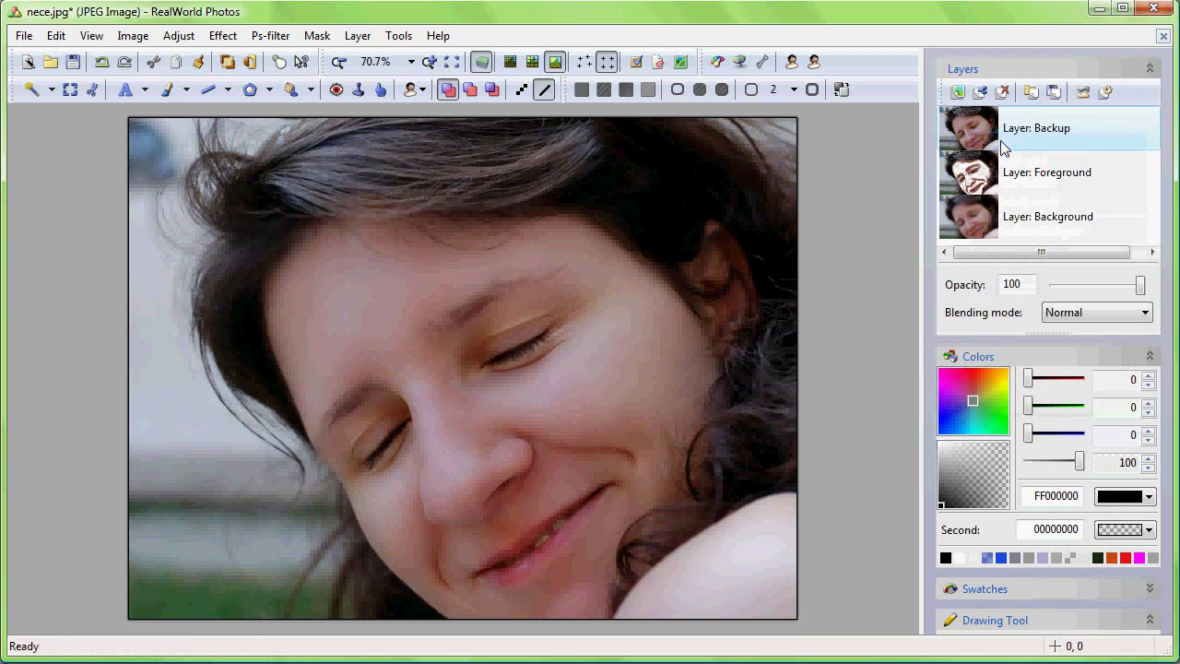
right_click(992, 135)
click(1003, 139)
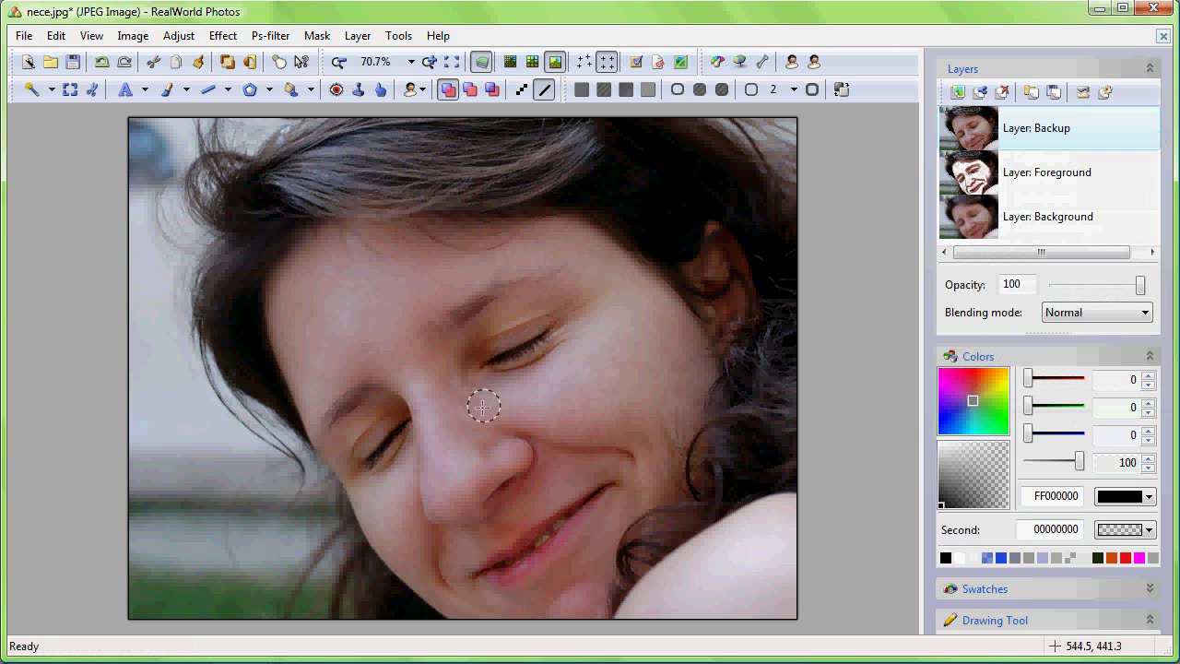
Compare the cheek below the eye before and after smoothing at 200% zoom by toggling the Backup layer on and off.
click(411, 62)
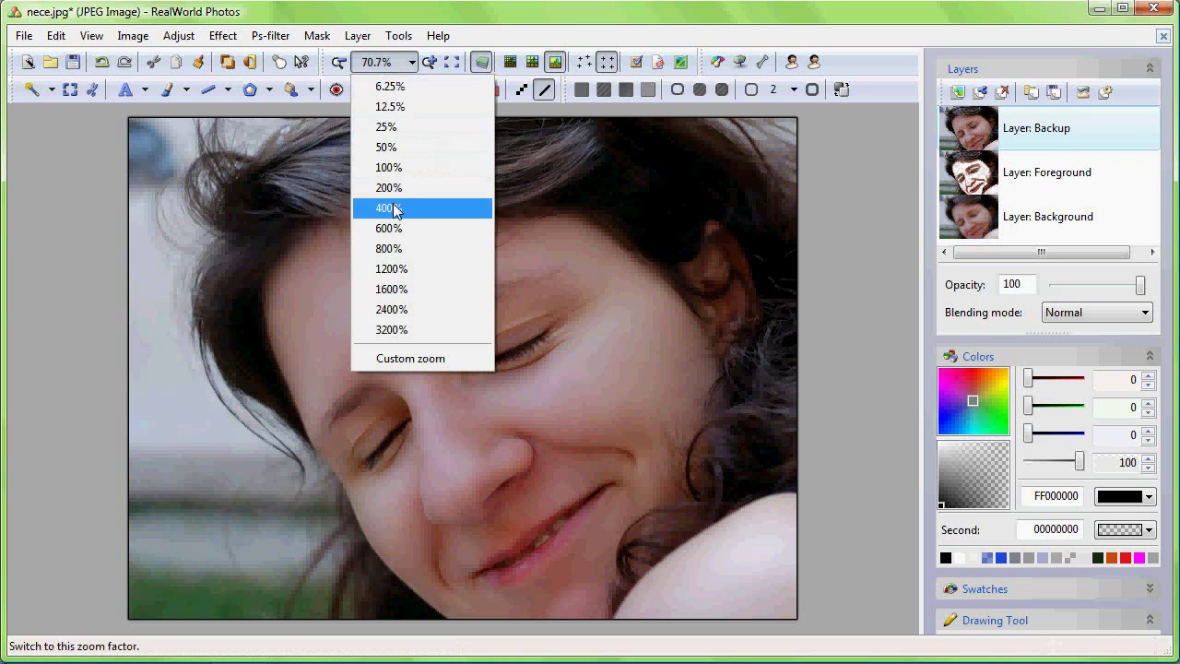
click(416, 187)
drag(664, 436, 376, 342)
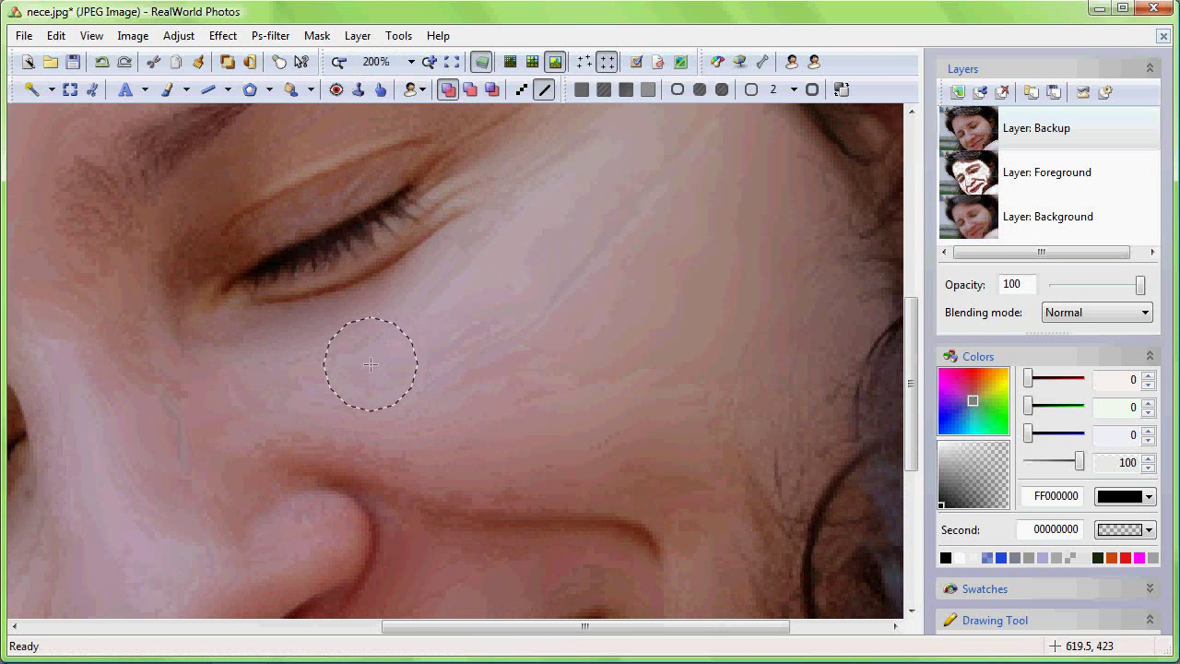
right_click(997, 118)
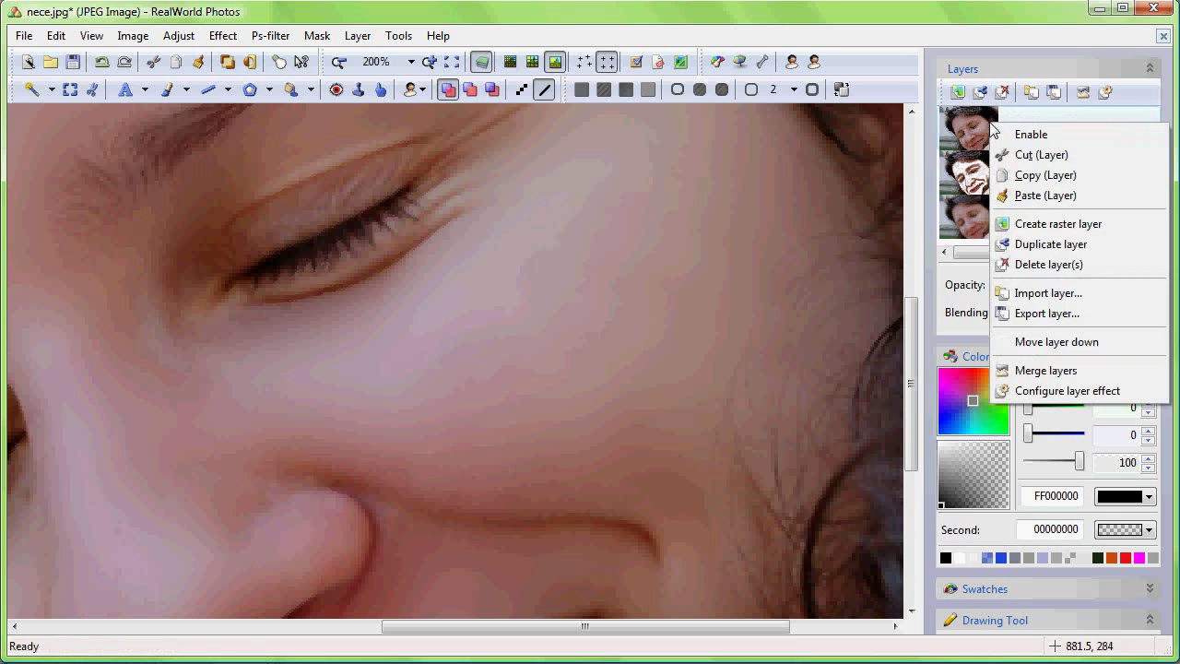
click(1023, 132)
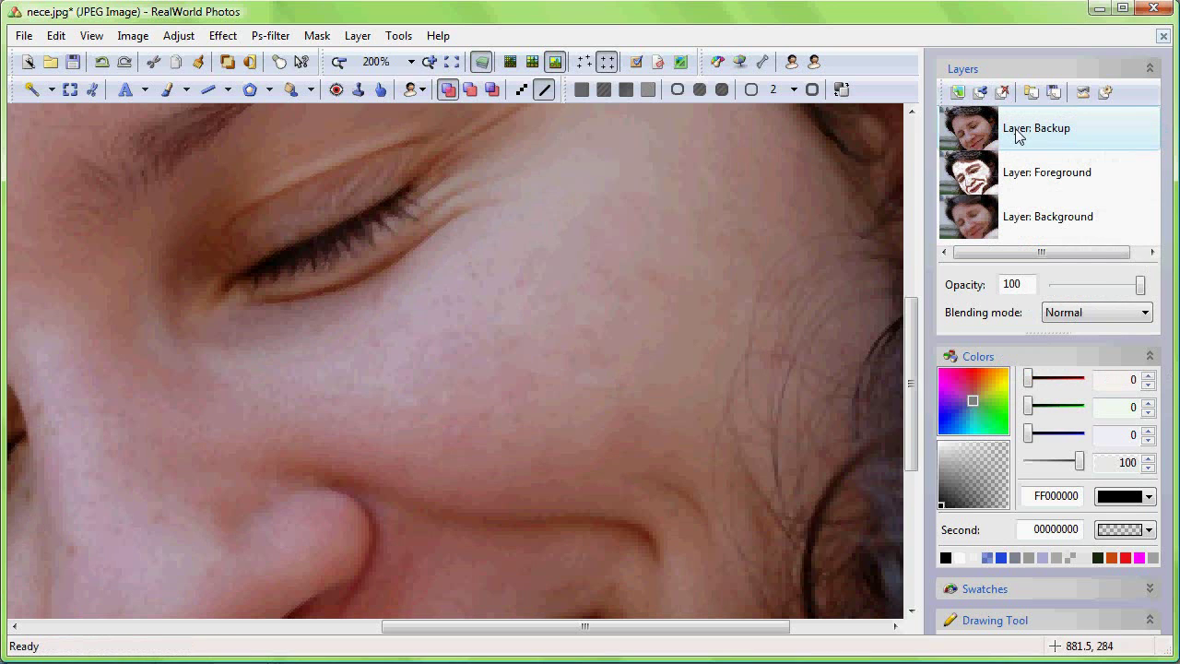
right_click(1019, 130)
click(1055, 145)
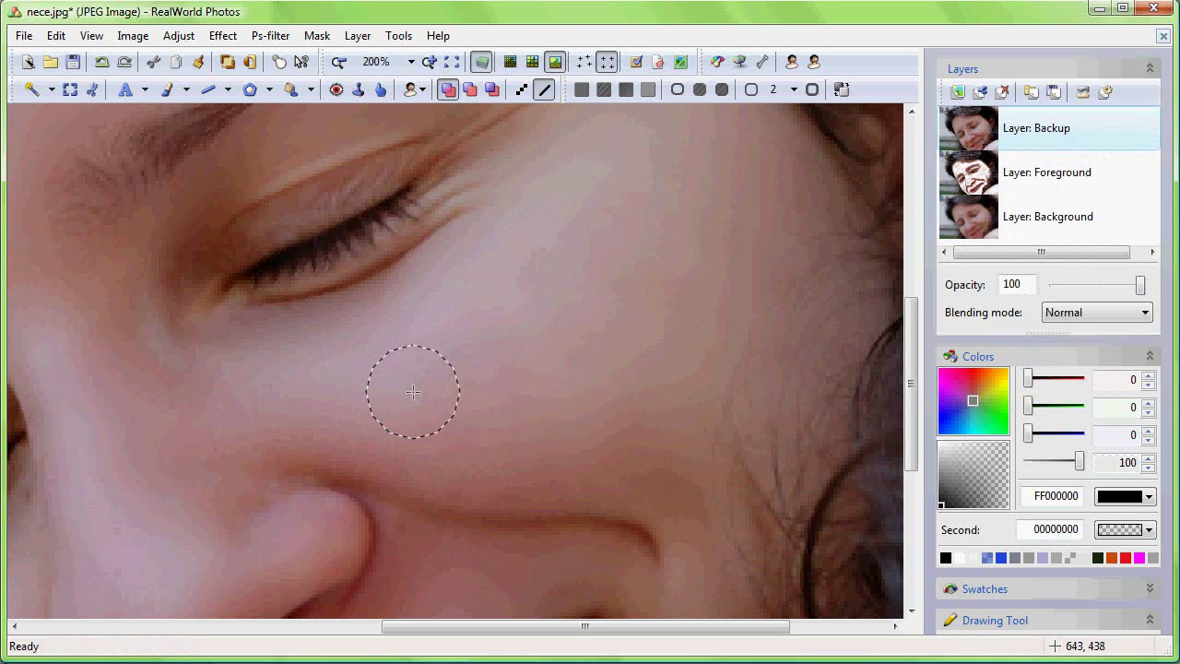
Select the Foreground layer and display it alone instead of the composed image, at 100% zoom.
key(ctrl+minus)
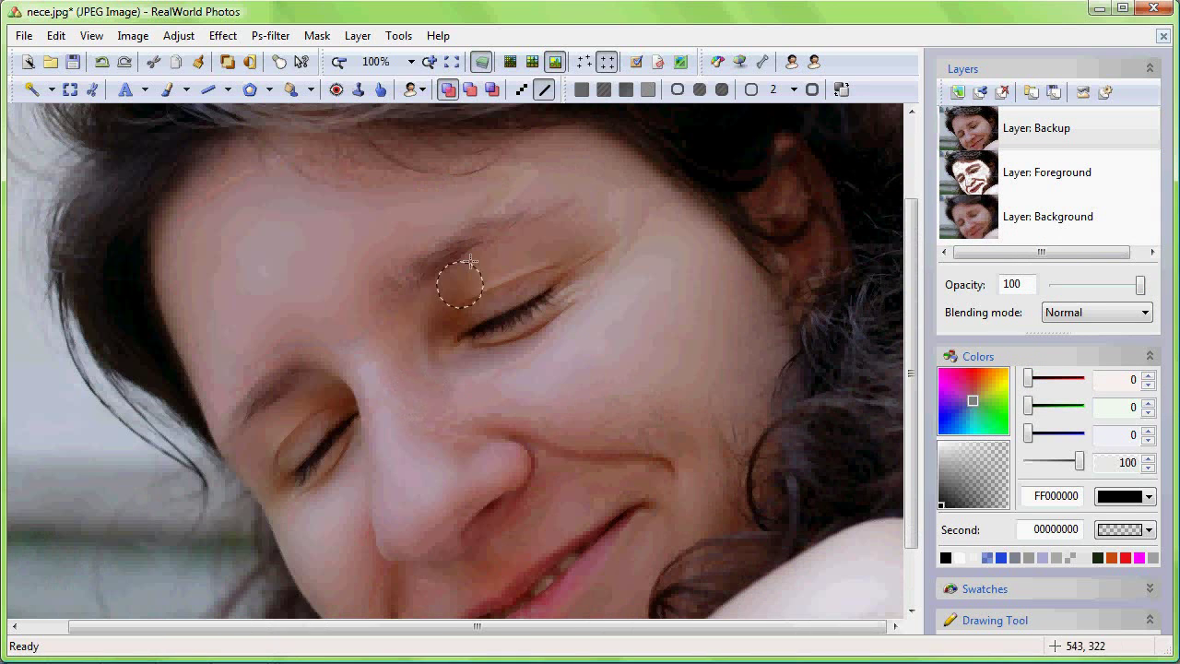
click(1007, 171)
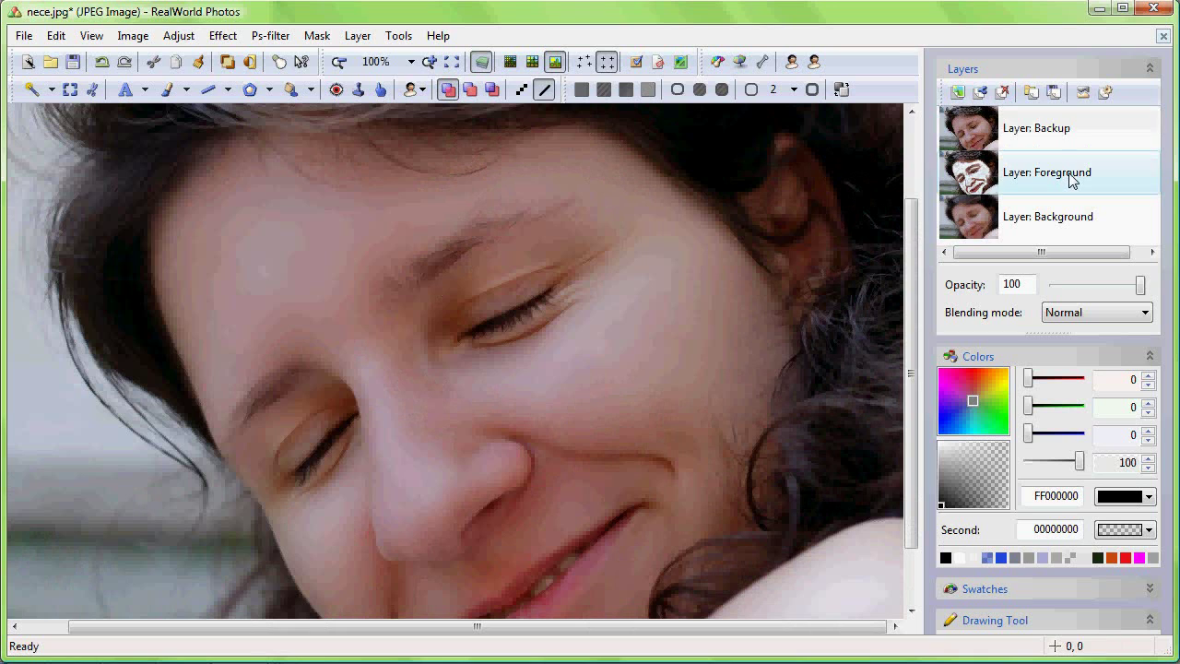
click(481, 63)
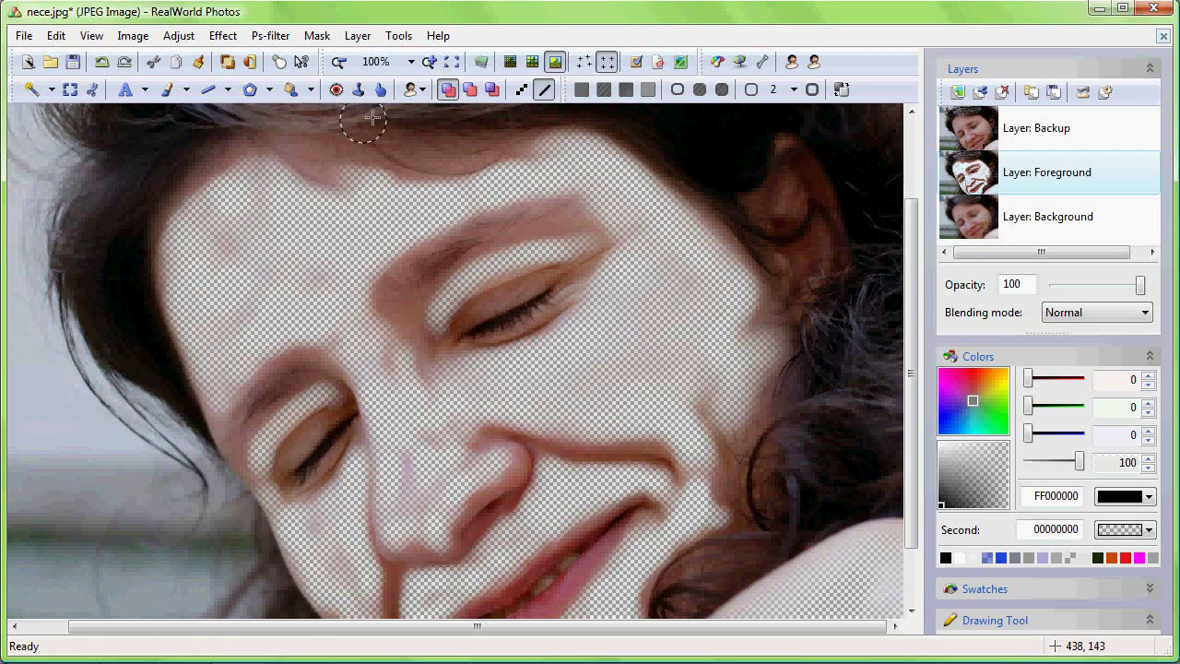
Try a brush stroke with the Increase opacity preset on the Foreground layer's cheek area and undo it.
click(412, 92)
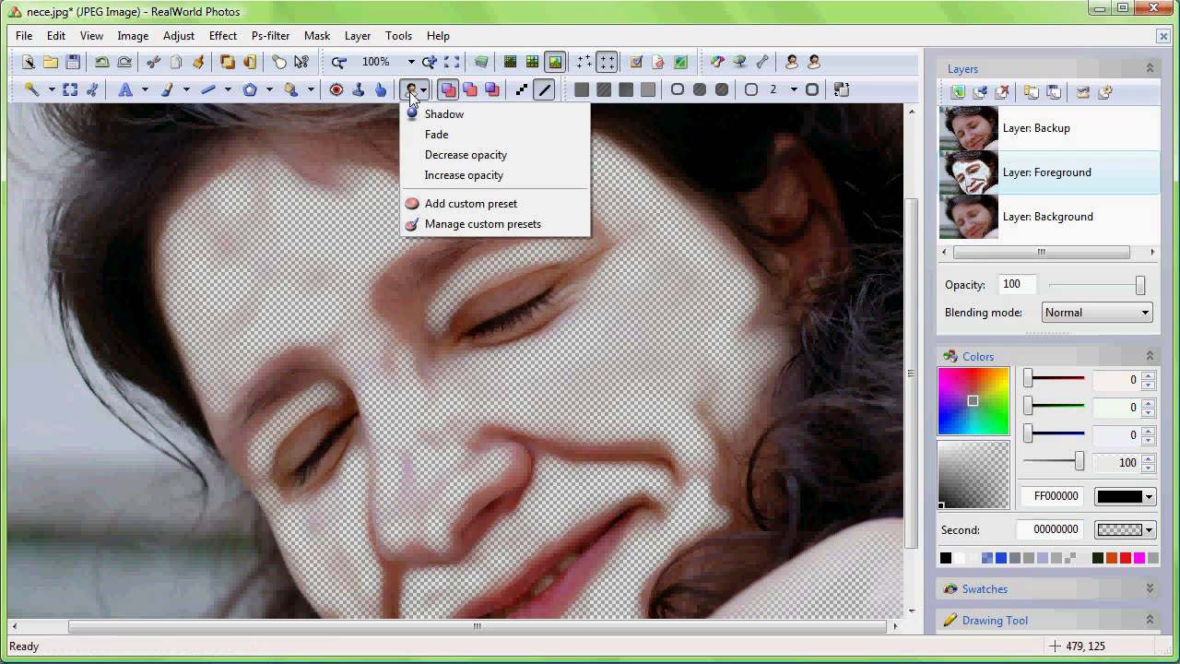
click(458, 175)
mouse_move(675, 273)
mouse_down()
mouse_move(654, 325)
mouse_move(689, 279)
mouse_move(677, 311)
mouse_move(644, 343)
mouse_move(678, 277)
mouse_up()
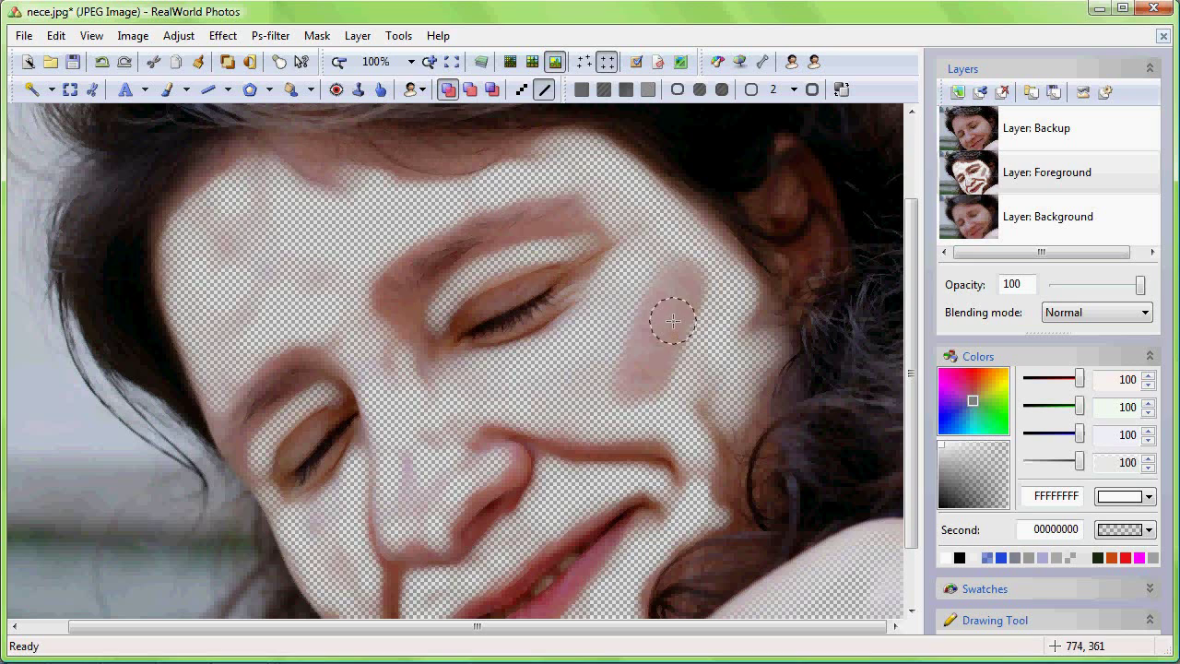
click(101, 63)
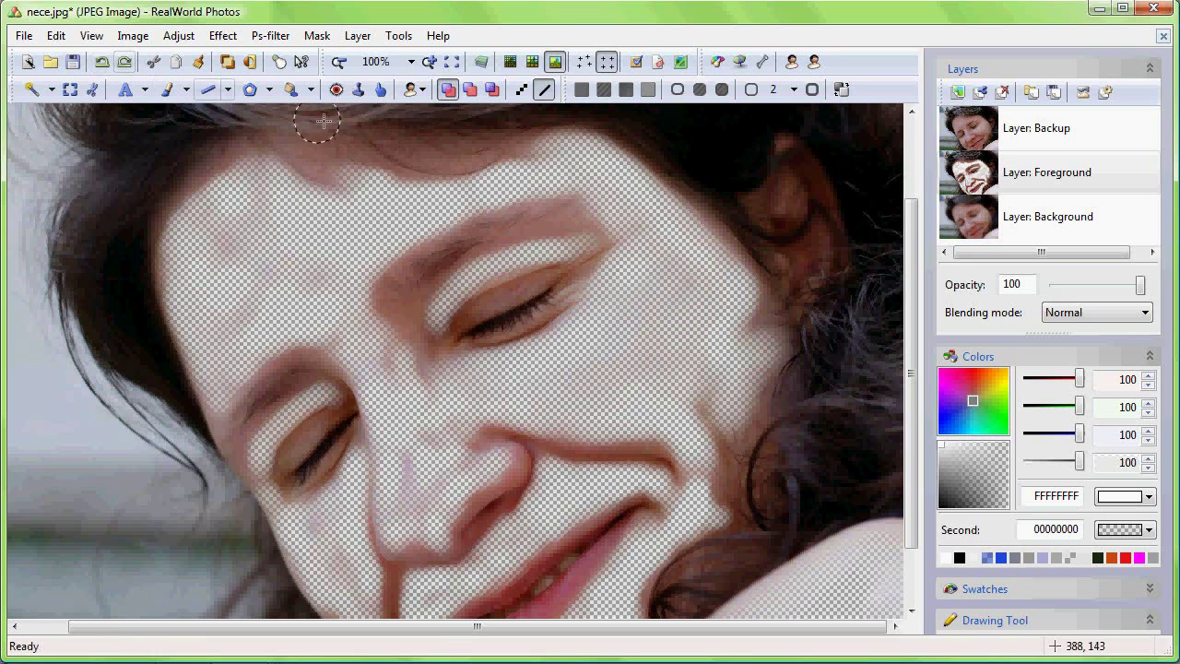
Switch back to the Decrease opacity preset and choose the dark grey FF6C6C6C as its drawing colour.
click(415, 89)
click(452, 155)
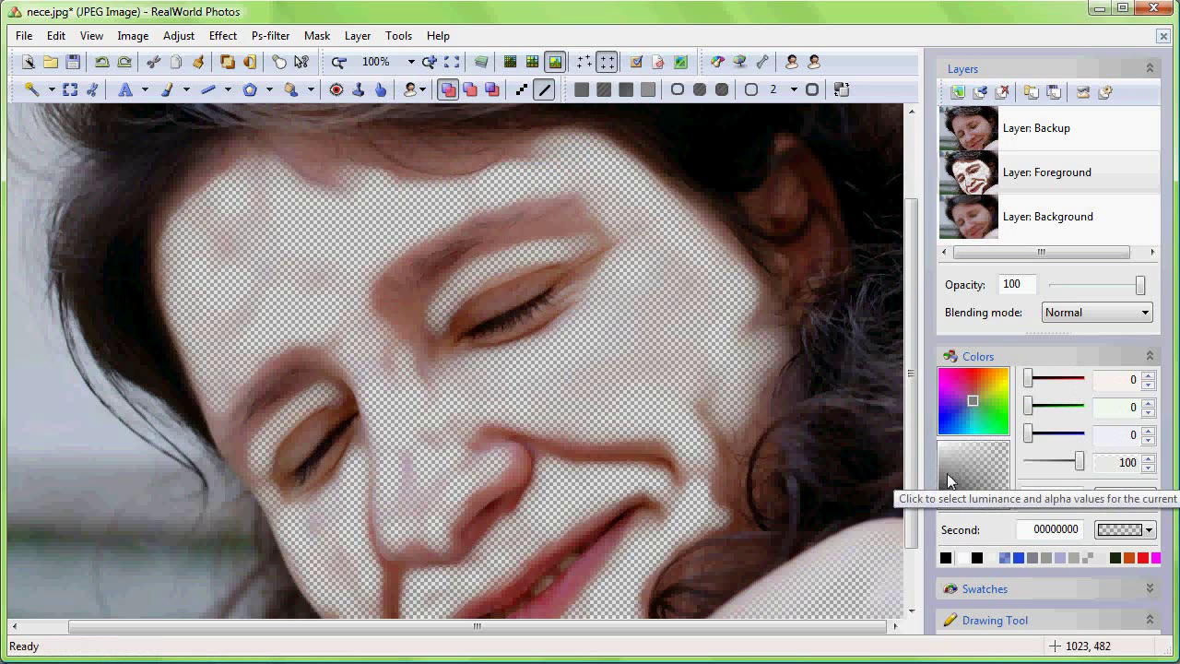
drag(949, 487, 933, 479)
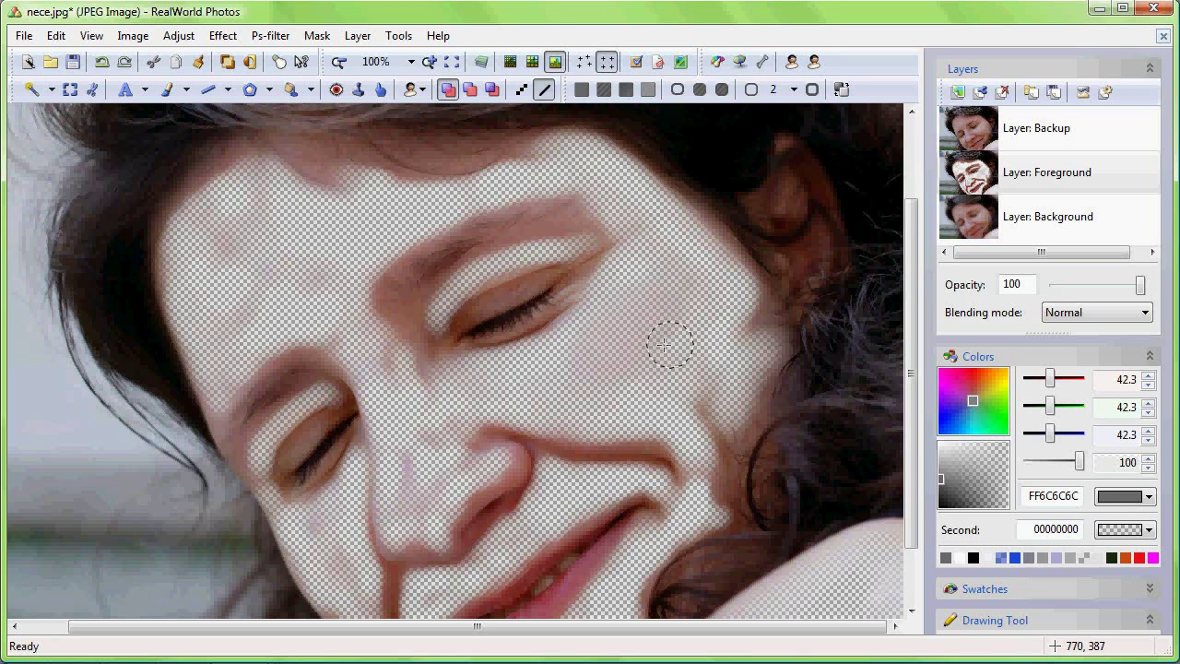
Reset the drawing colour to black FF000000 and show the composed image of all layers again.
click(974, 557)
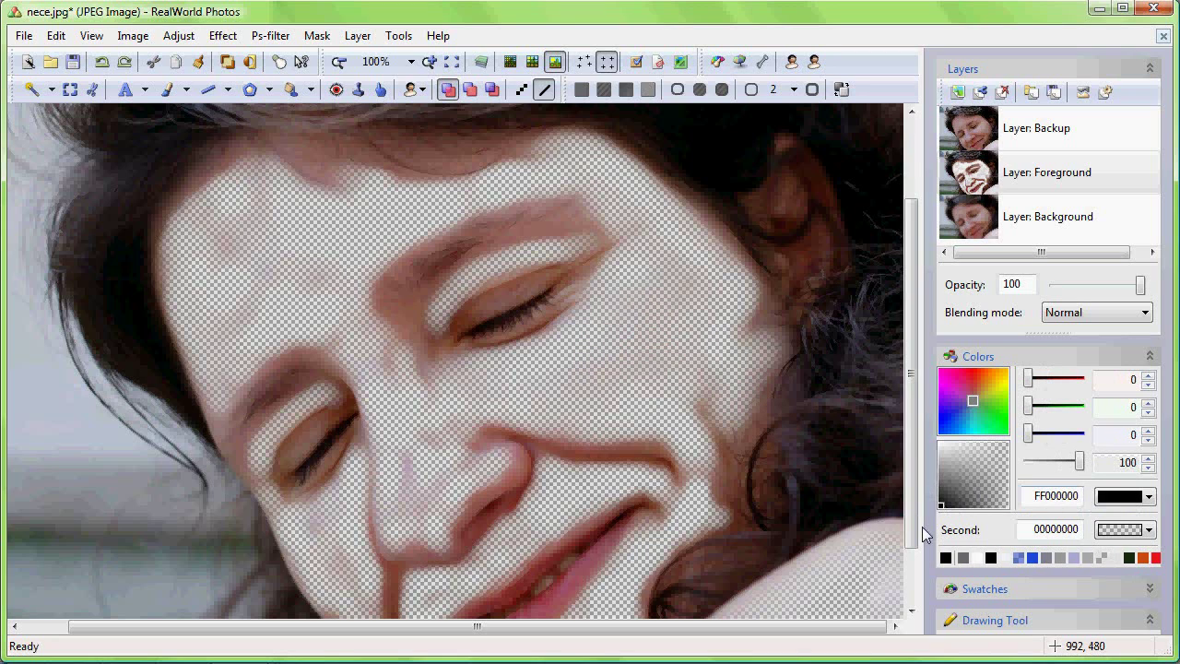
click(481, 62)
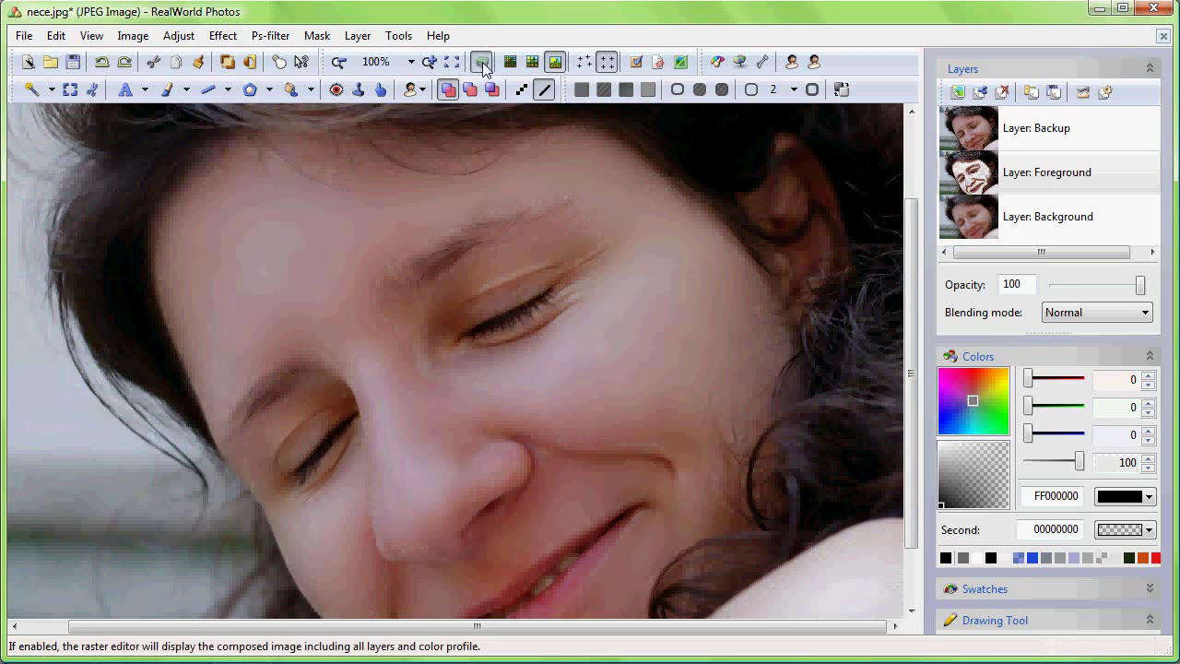